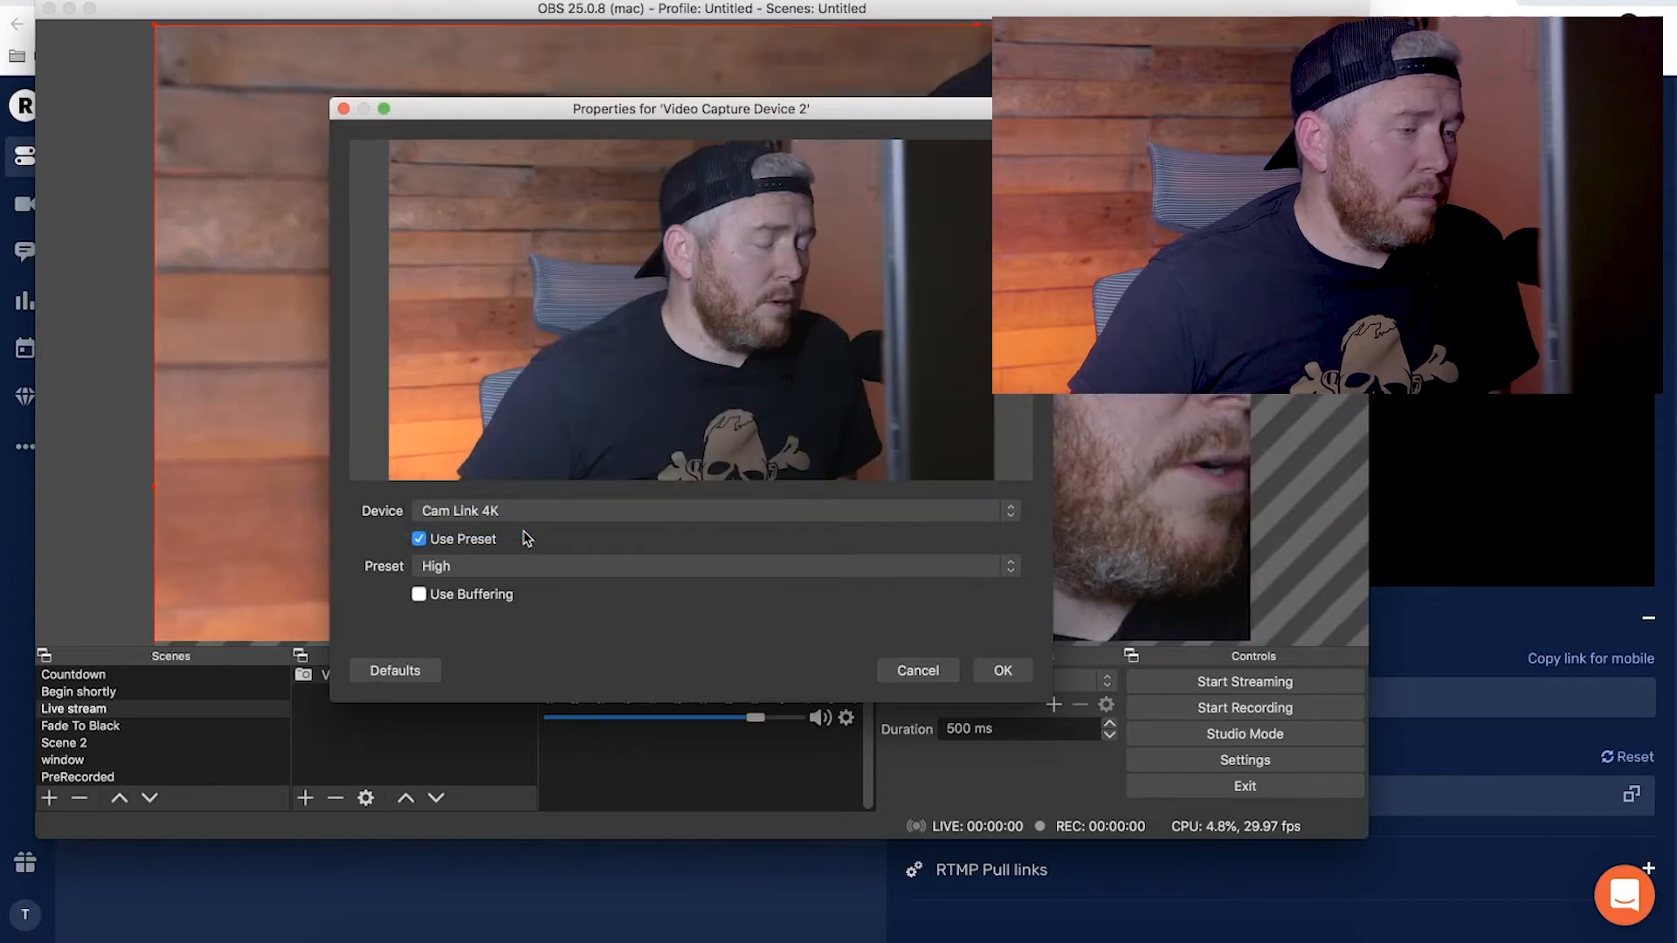
# Step: Confirm Cam Link 4K as the video capture device, then scale and position its picture to fill the canvas
pyautogui.click(1004, 670)
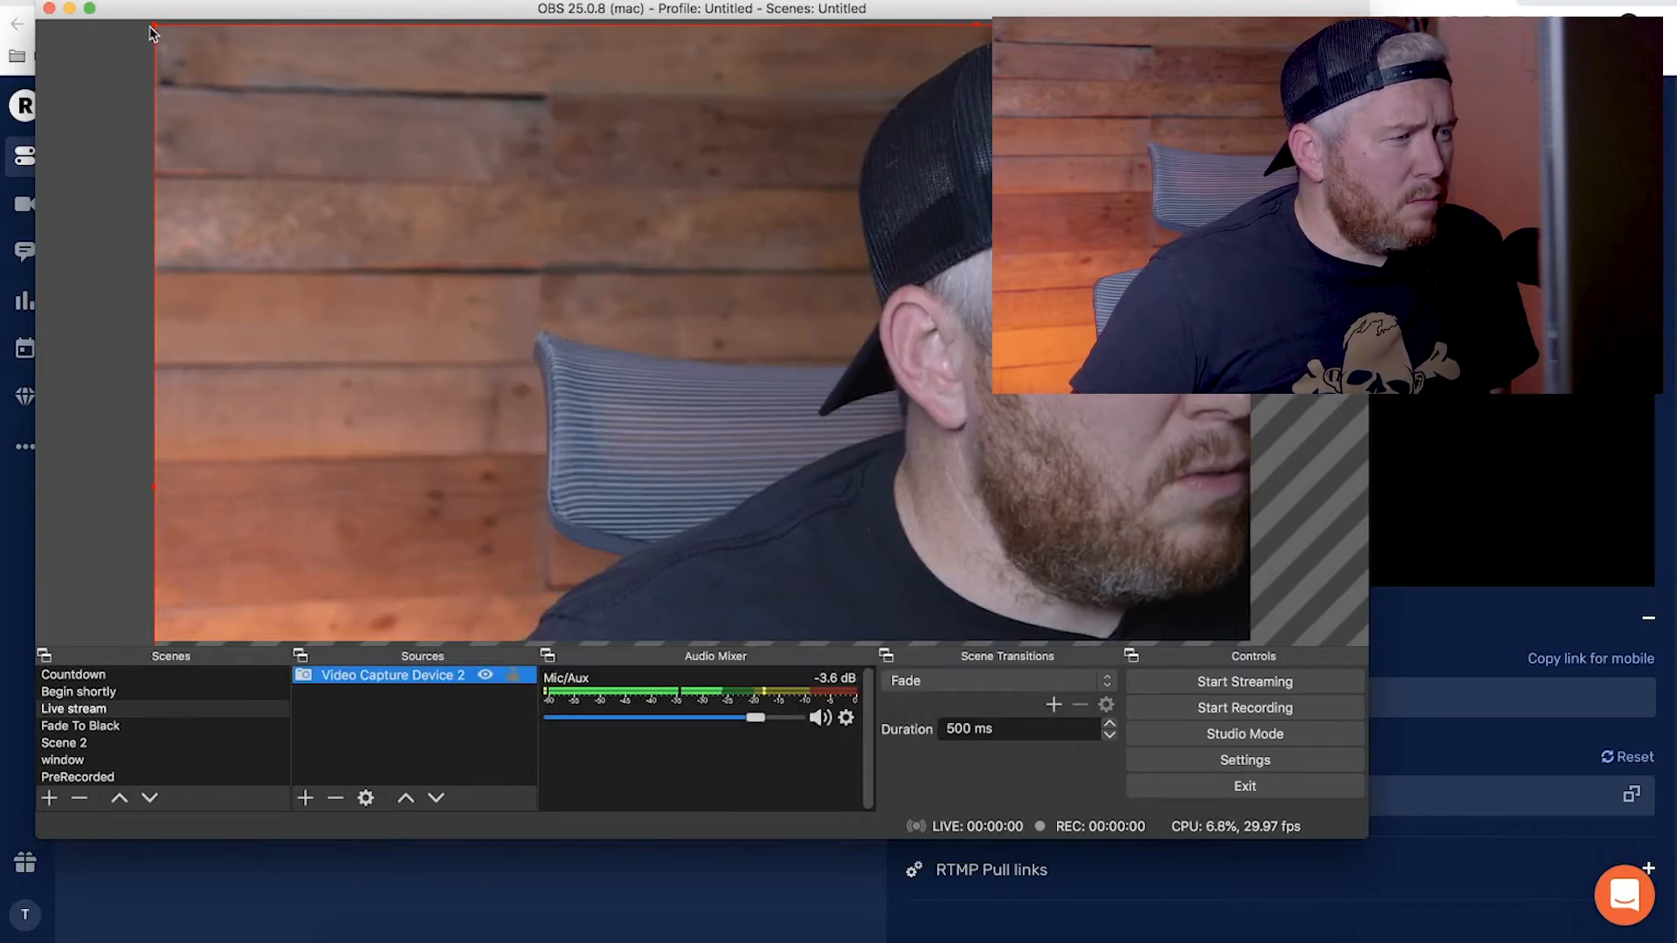
pyautogui.moveTo(153, 32); pyautogui.dragTo(353, 137)
pyautogui.moveTo(779, 385); pyautogui.dragTo(313, 91)
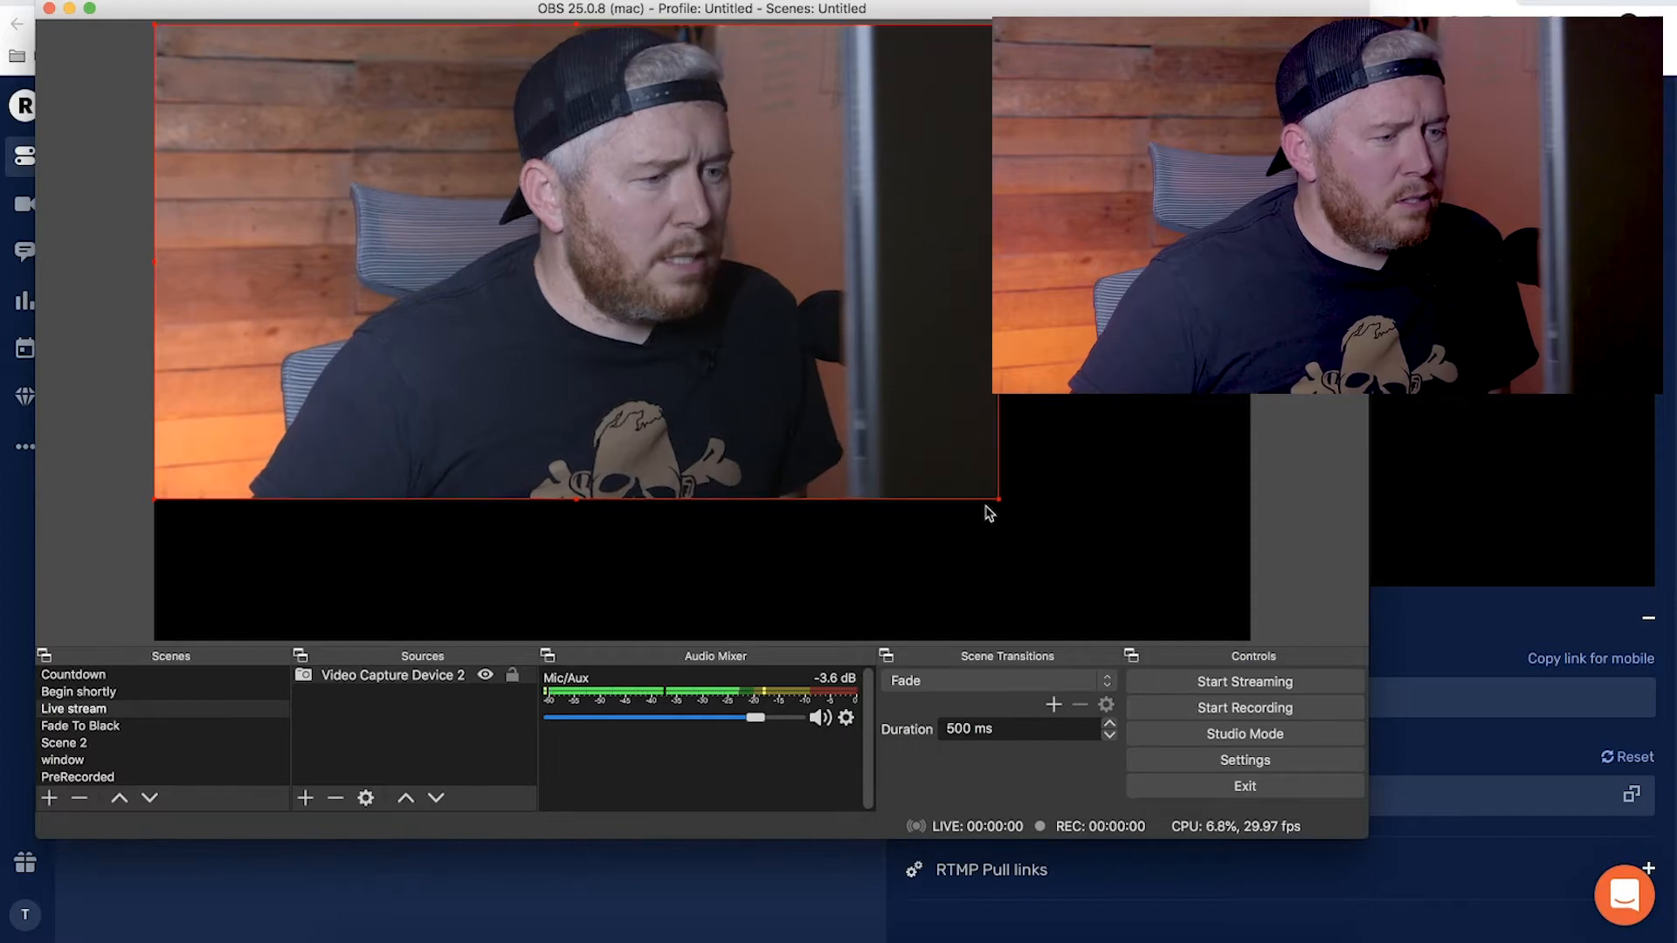
pyautogui.moveTo(1001, 500); pyautogui.dragTo(1253, 640)
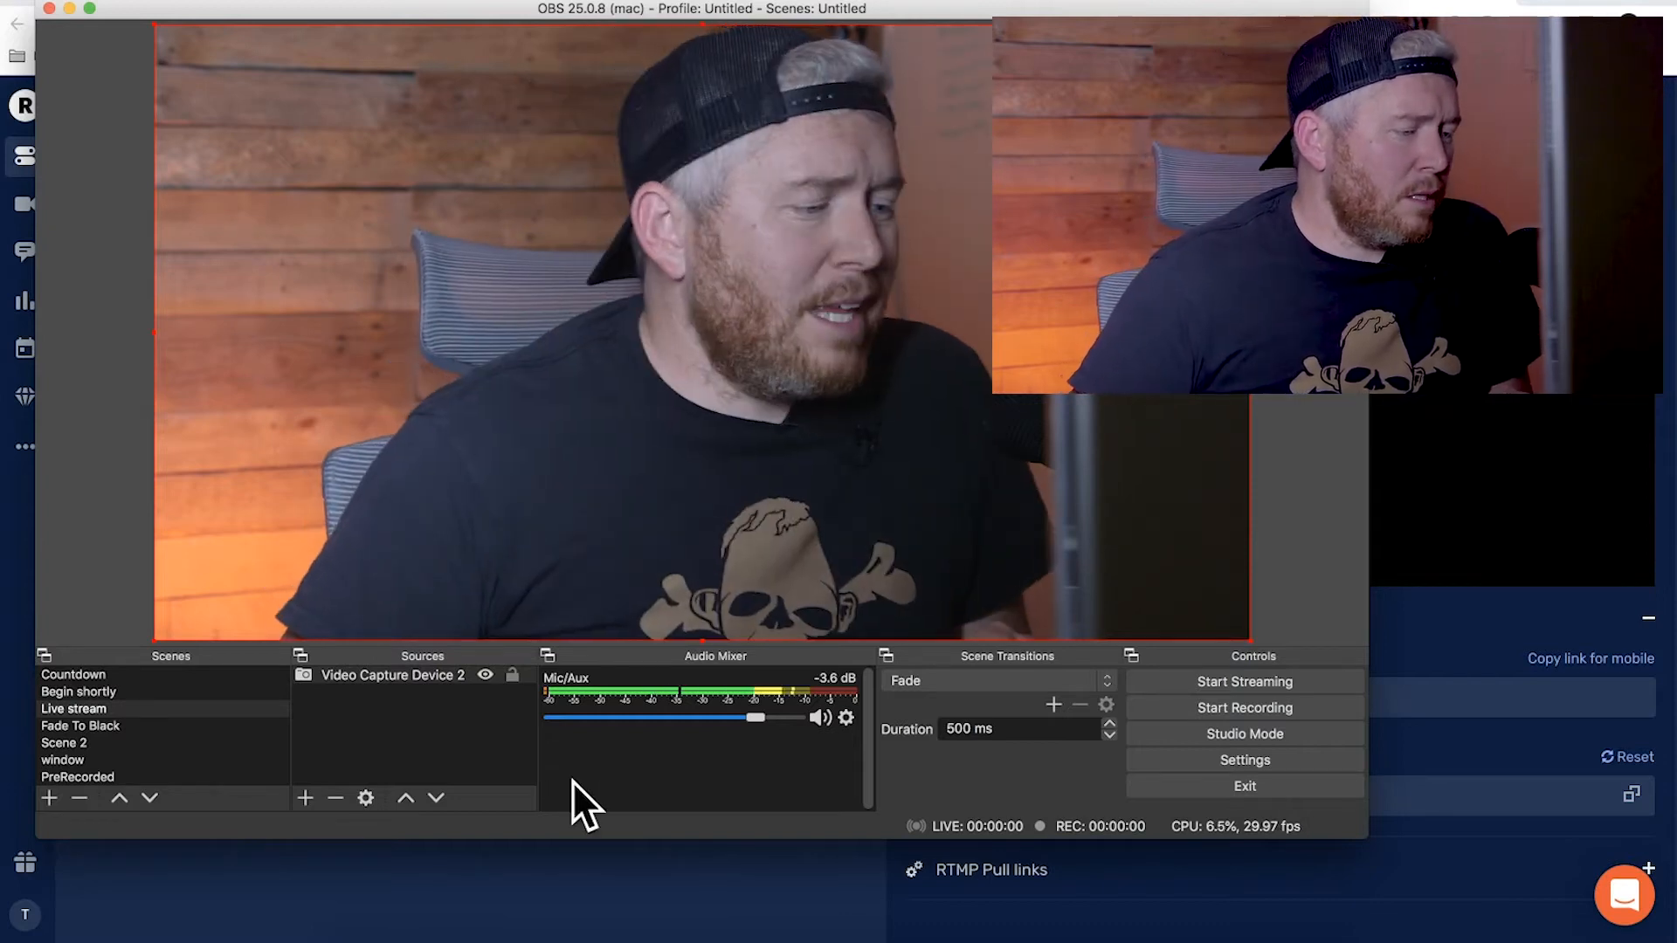
# Step: Set the Mic/Auxiliary Audio device to Cam Link 4K and save the audio settings
pyautogui.click(1258, 766)
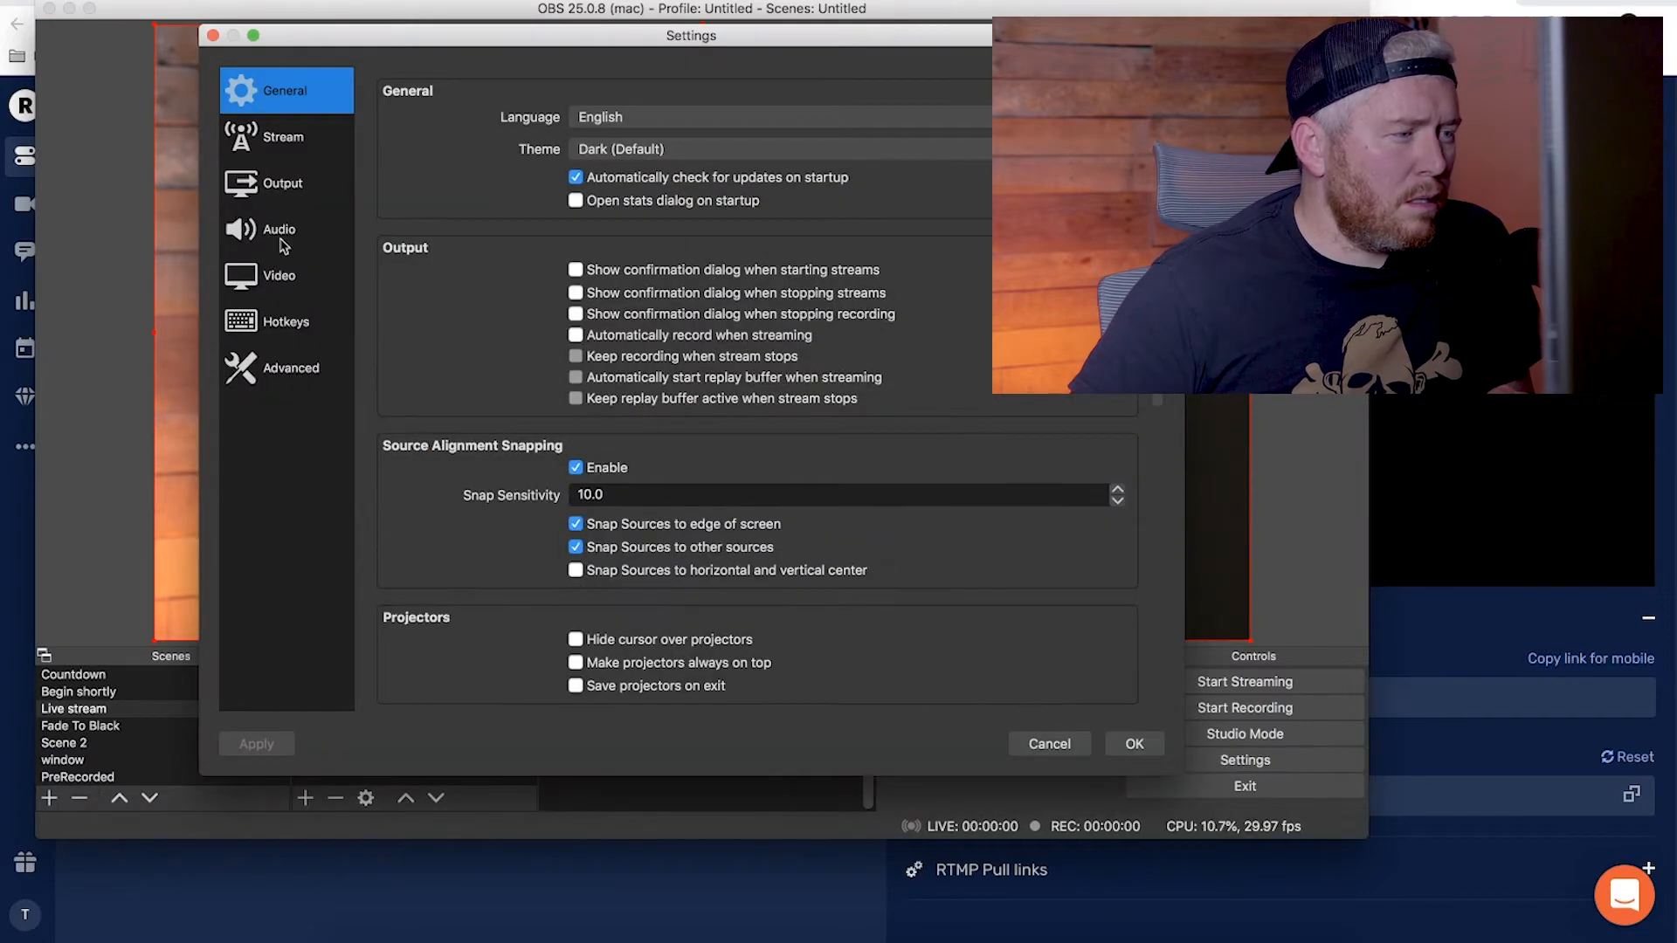
pyautogui.click(281, 241)
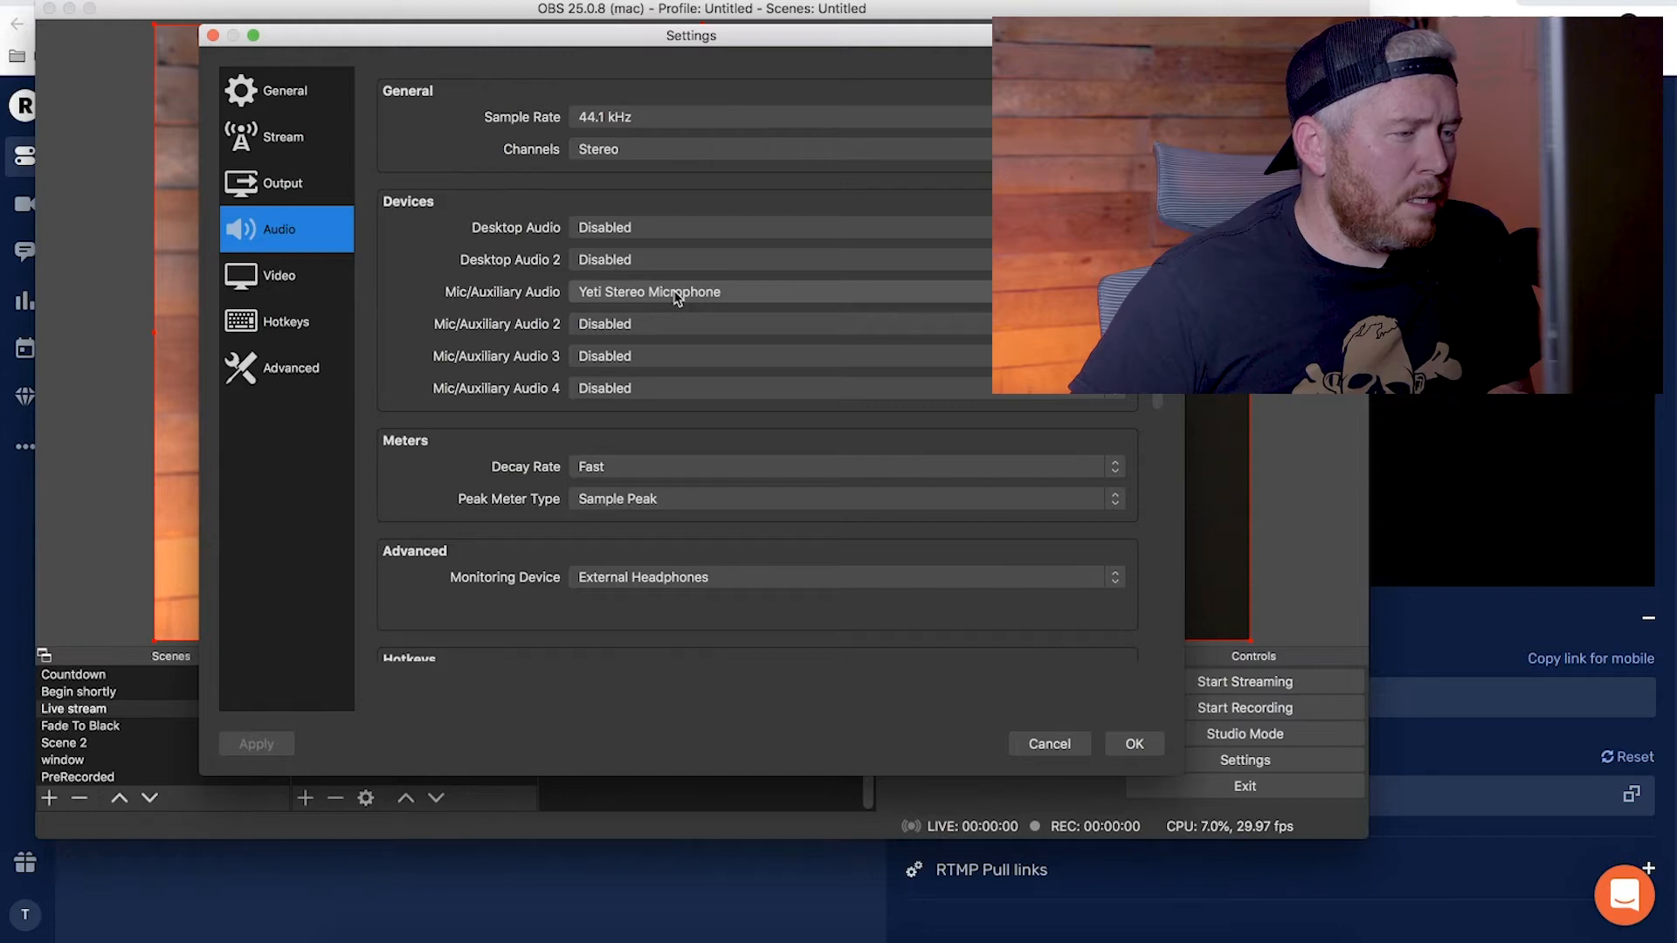
pyautogui.click(677, 298)
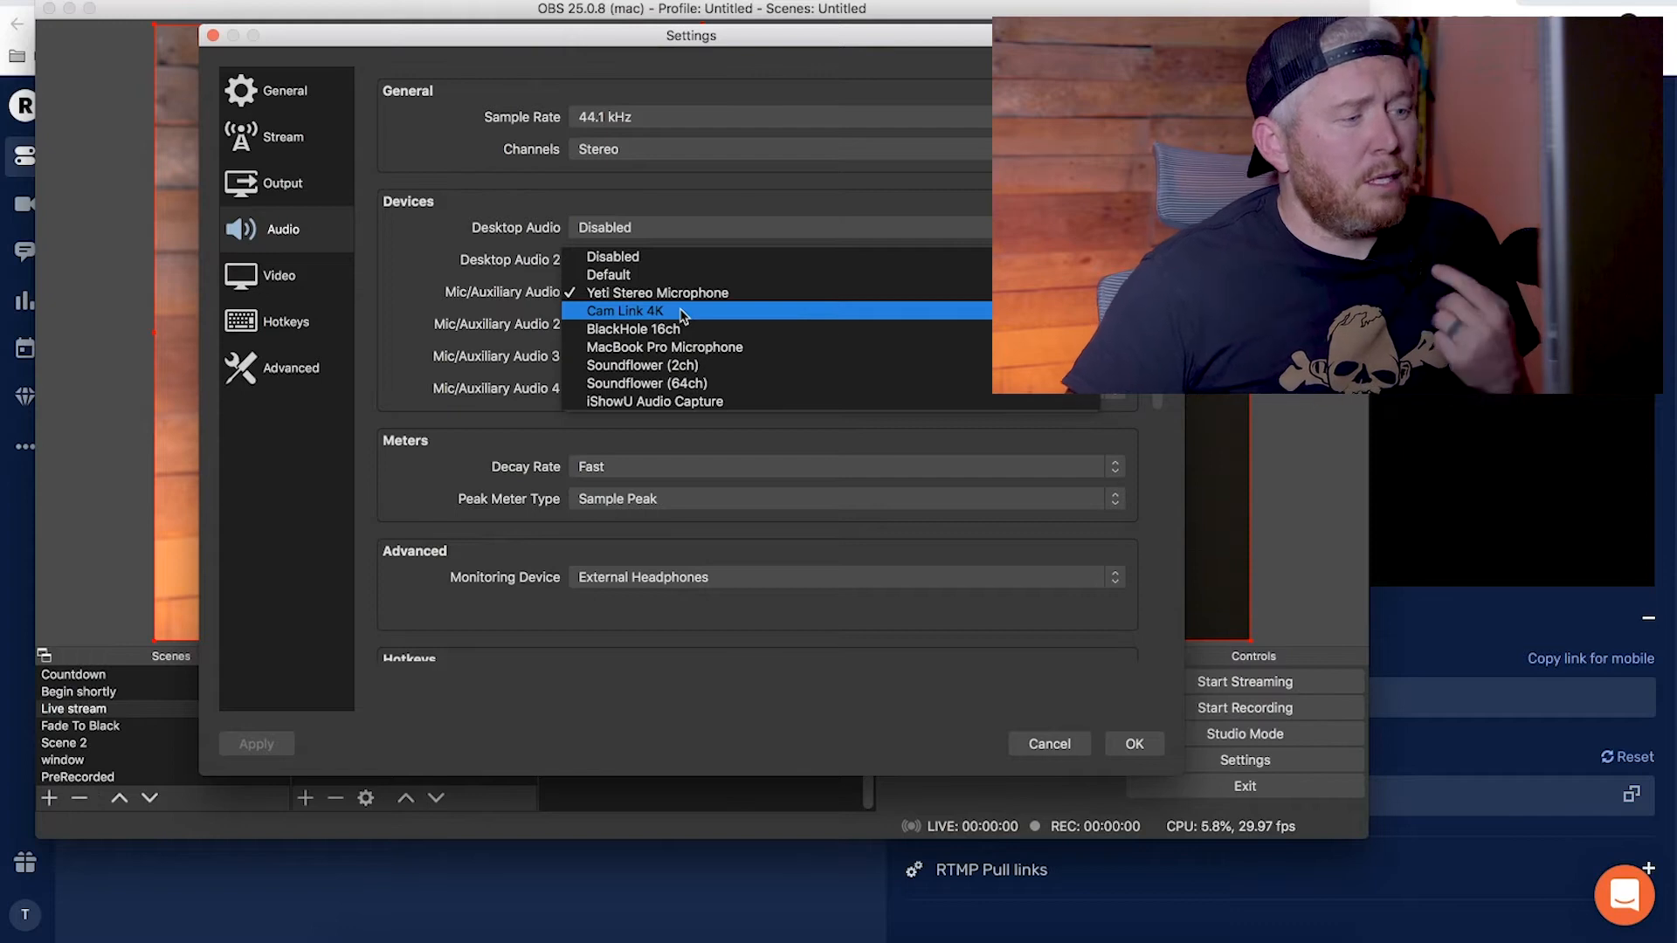
pyautogui.click(680, 312)
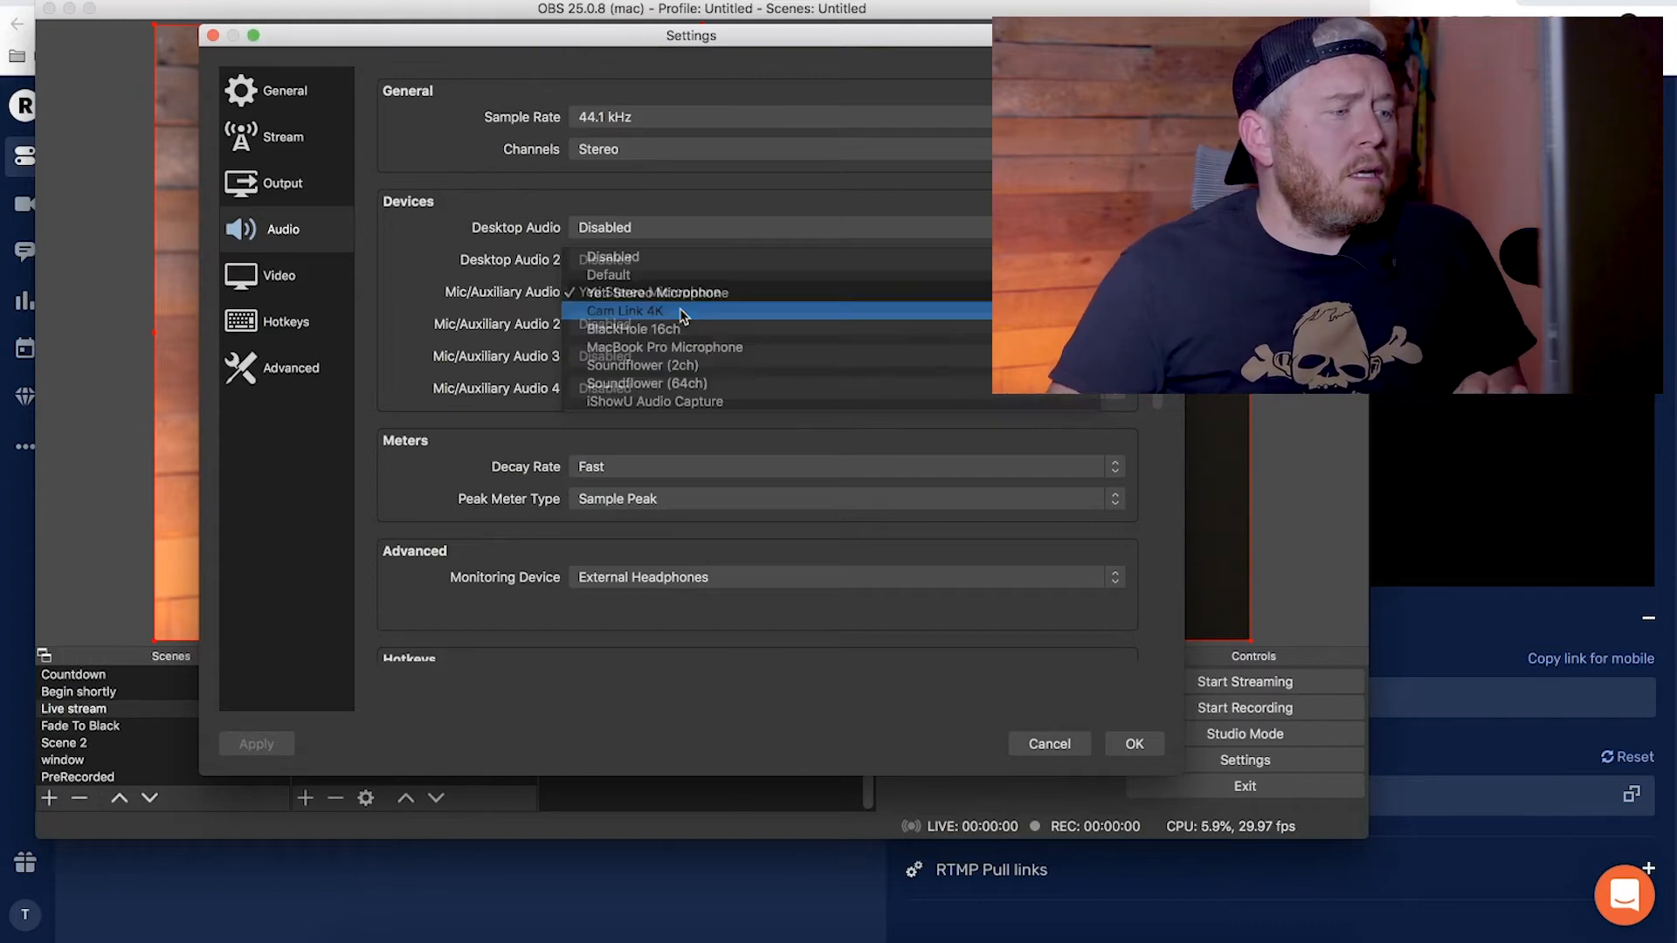
pyautogui.click(1134, 744)
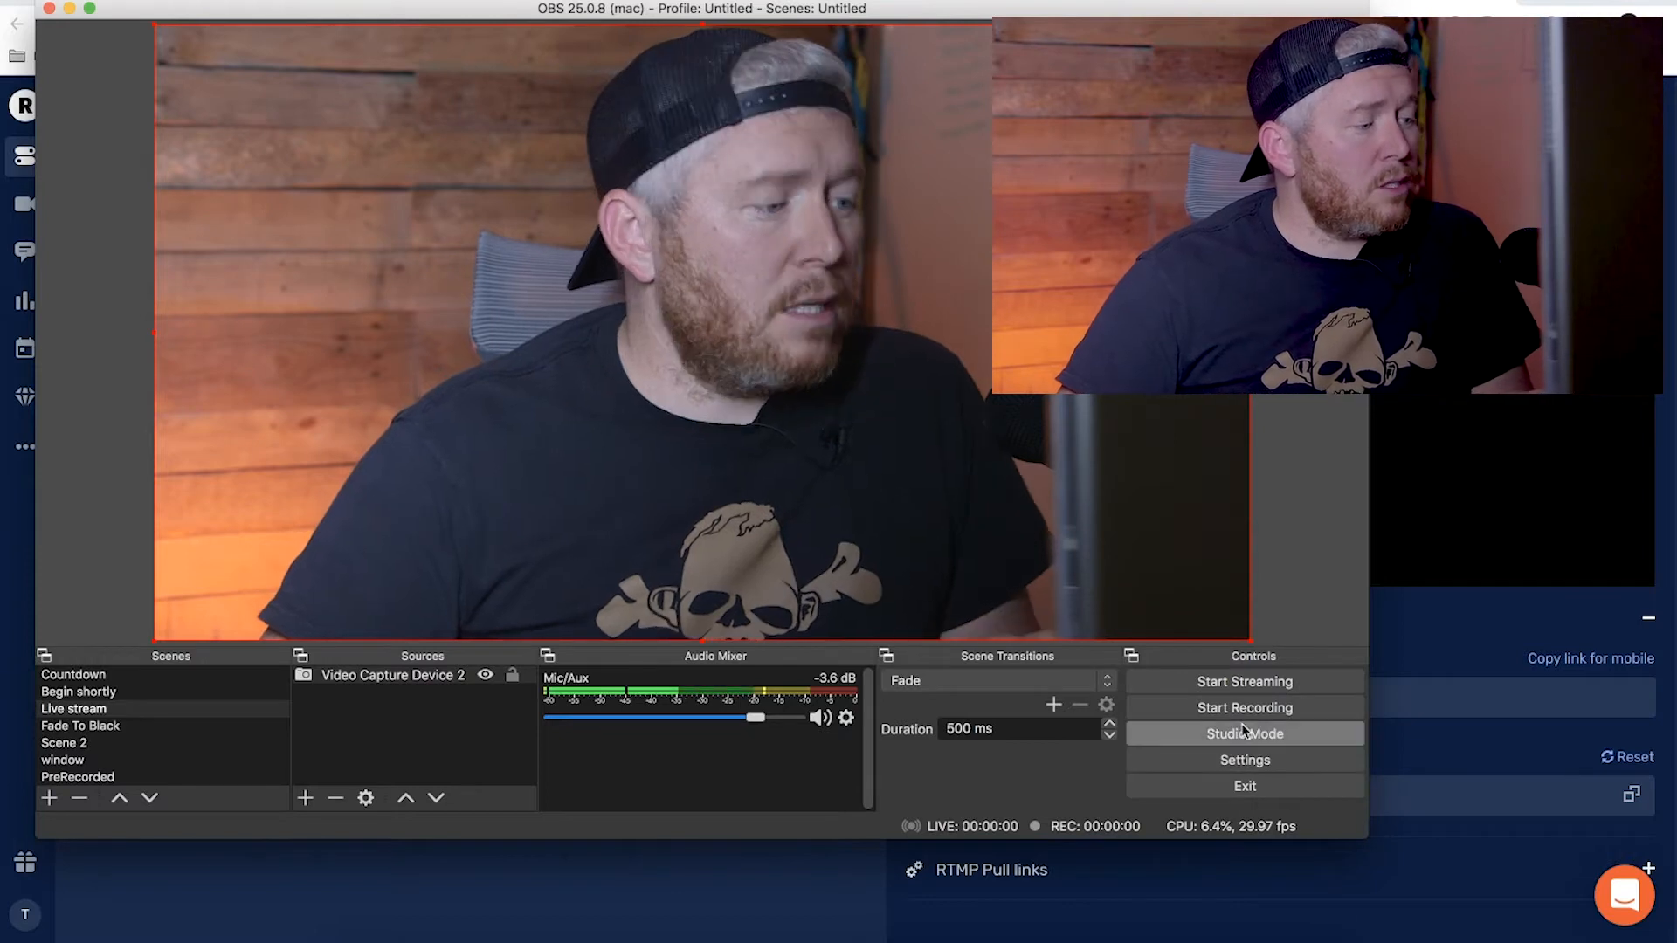
# Step: Set the streaming service to Restream.io - RTMP with the server on Autodetect
pyautogui.click(1250, 768)
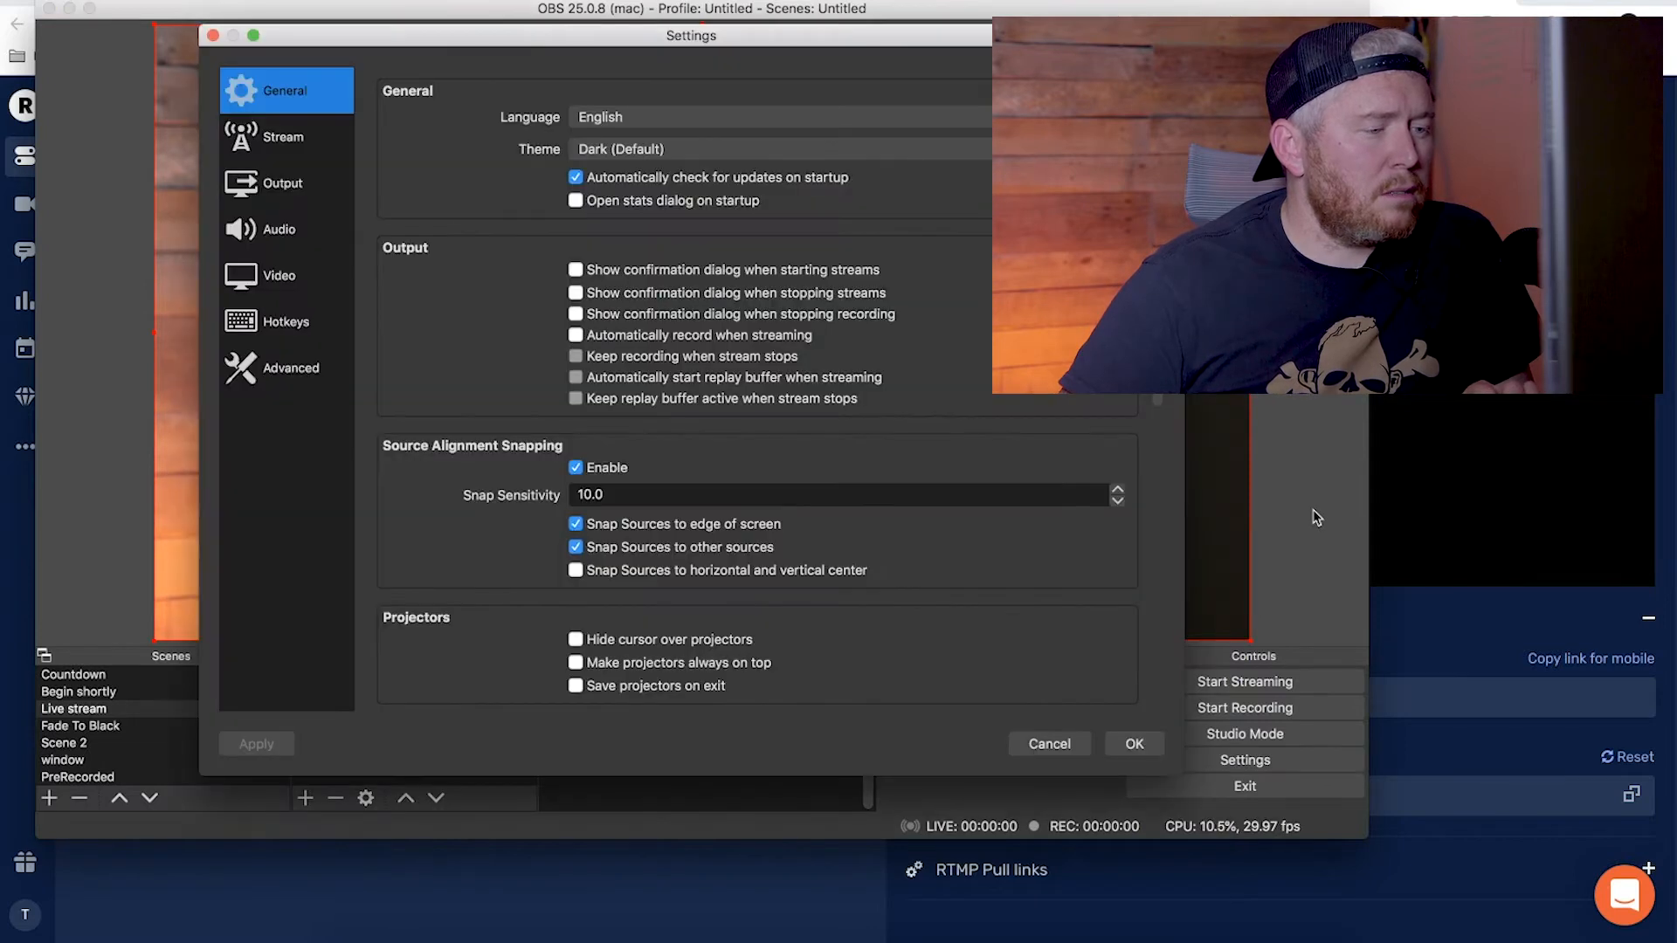
pyautogui.click(289, 138)
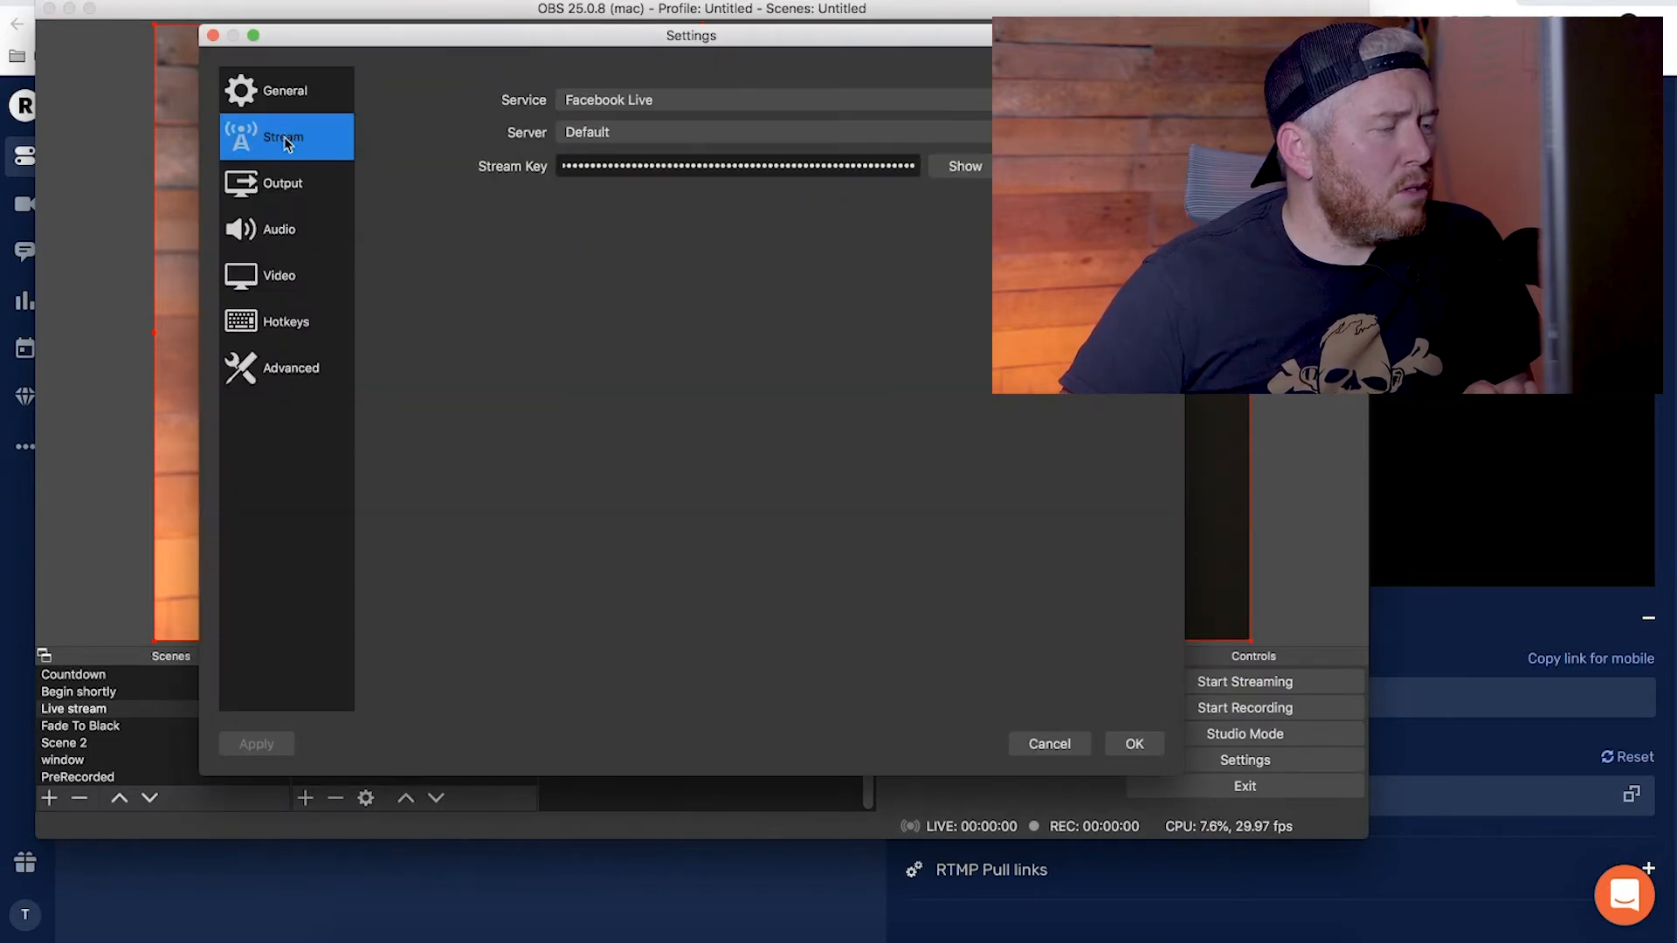
pyautogui.click(642, 103)
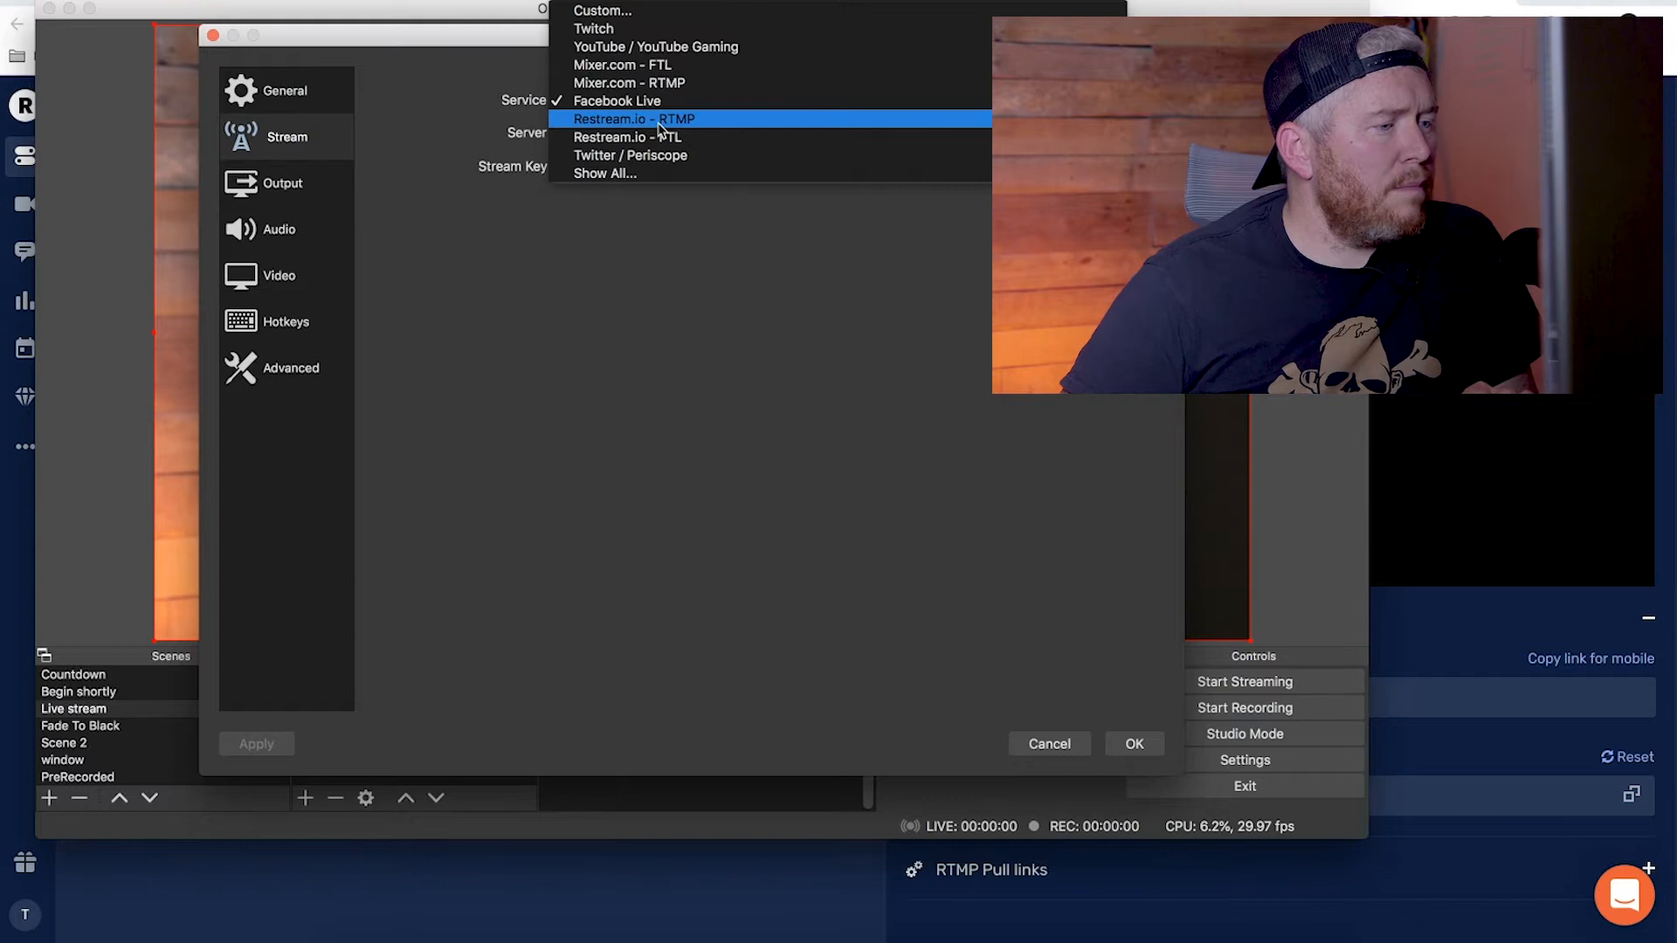
pyautogui.click(653, 123)
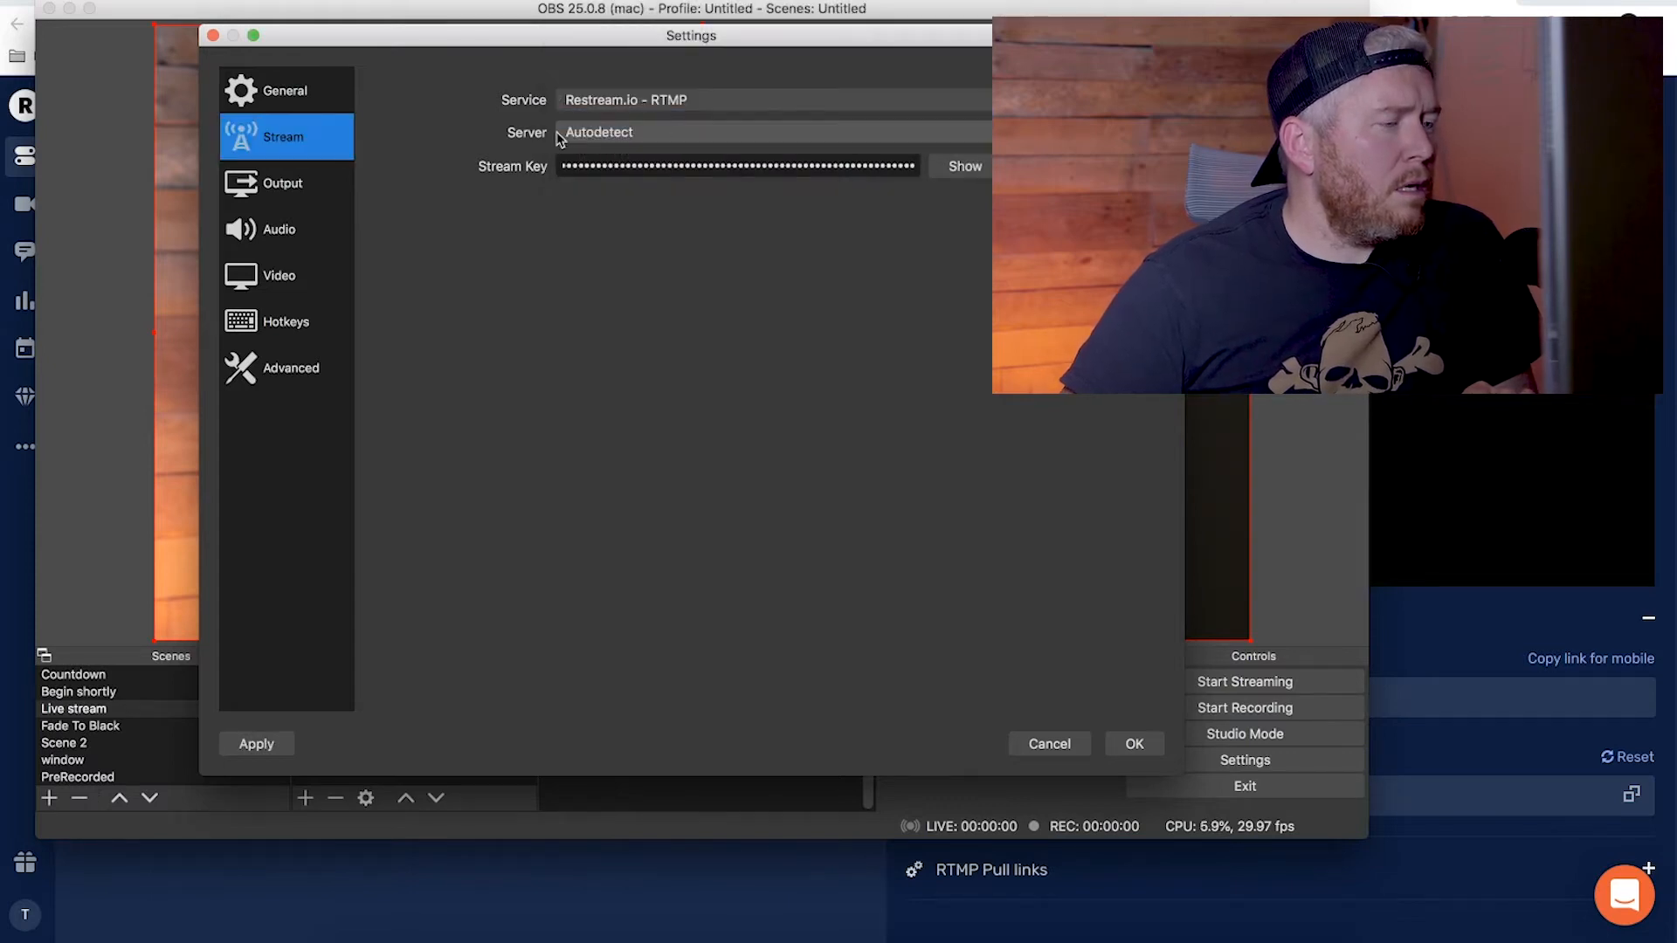
pyautogui.click(614, 132)
pyautogui.click(606, 128)
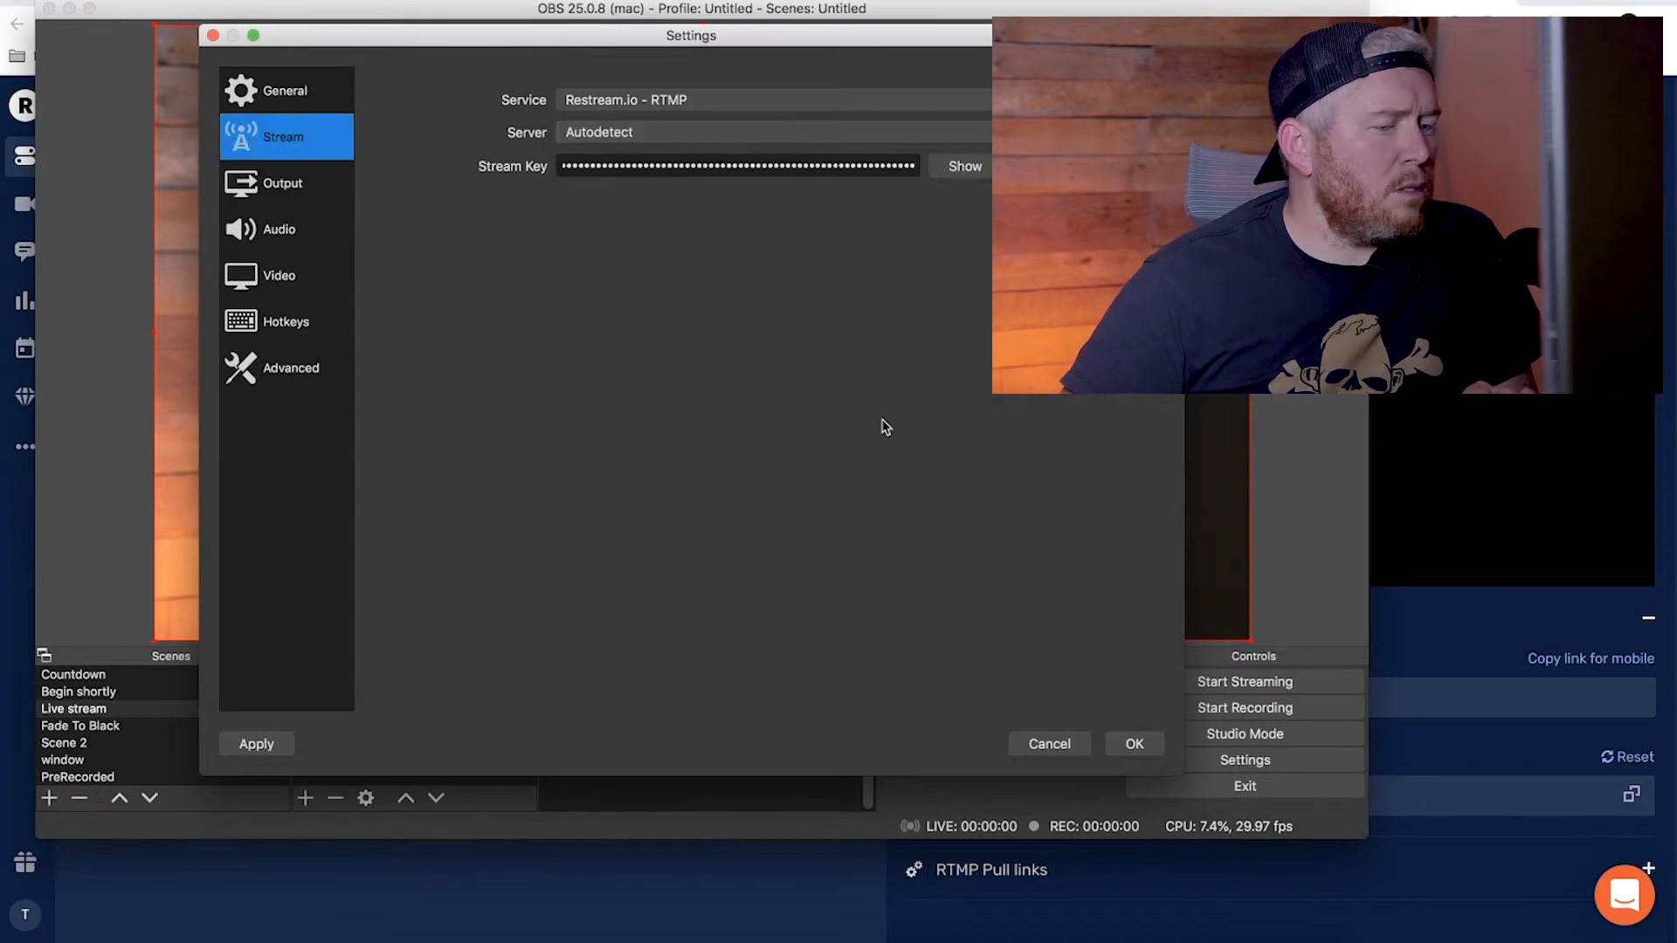
# Step: Copy the stream key from Restream in the browser, paste it over the stream key in OBS, and save the settings
pyautogui.click(1421, 623)
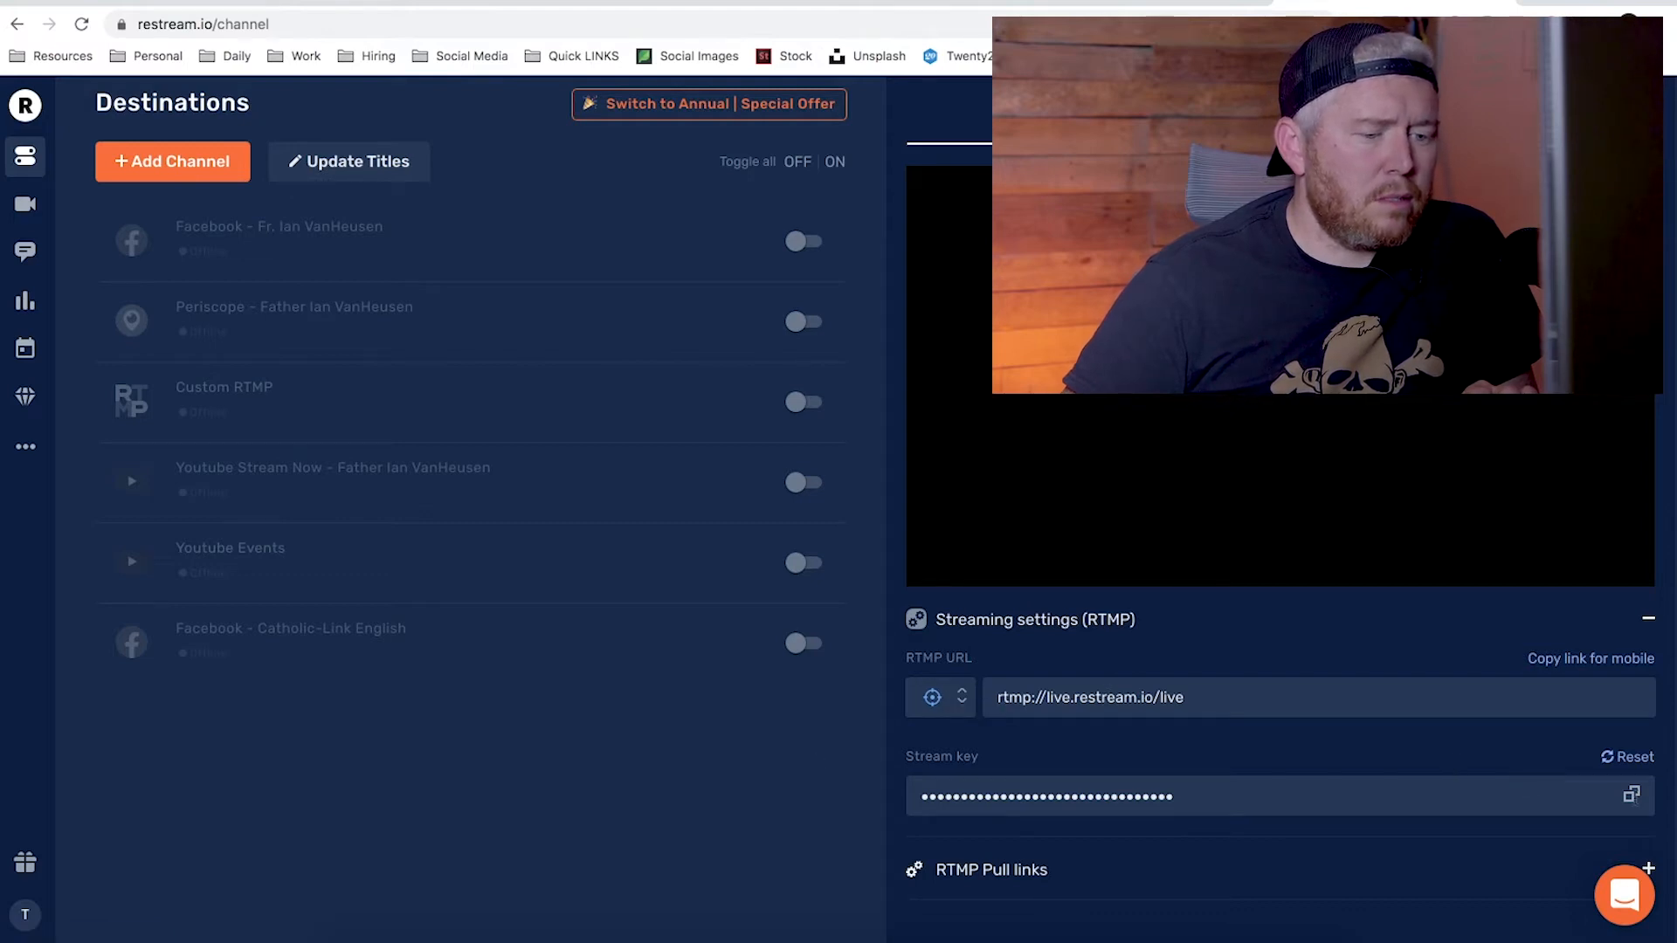
pyautogui.click(1630, 795)
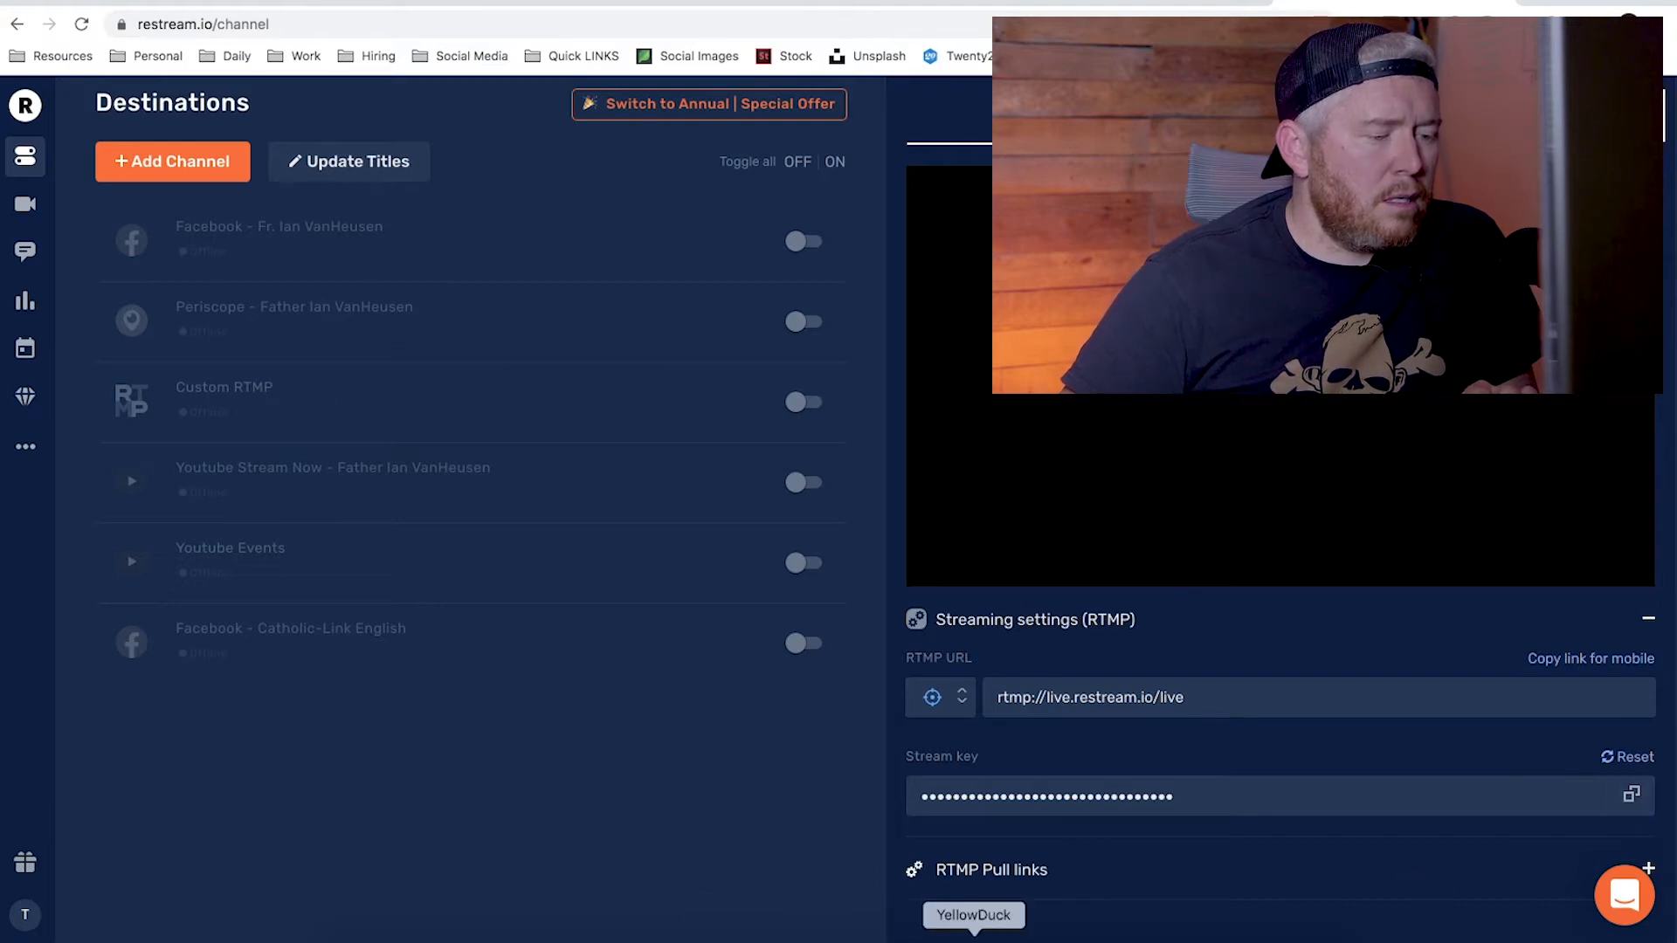
pyautogui.click(933, 941)
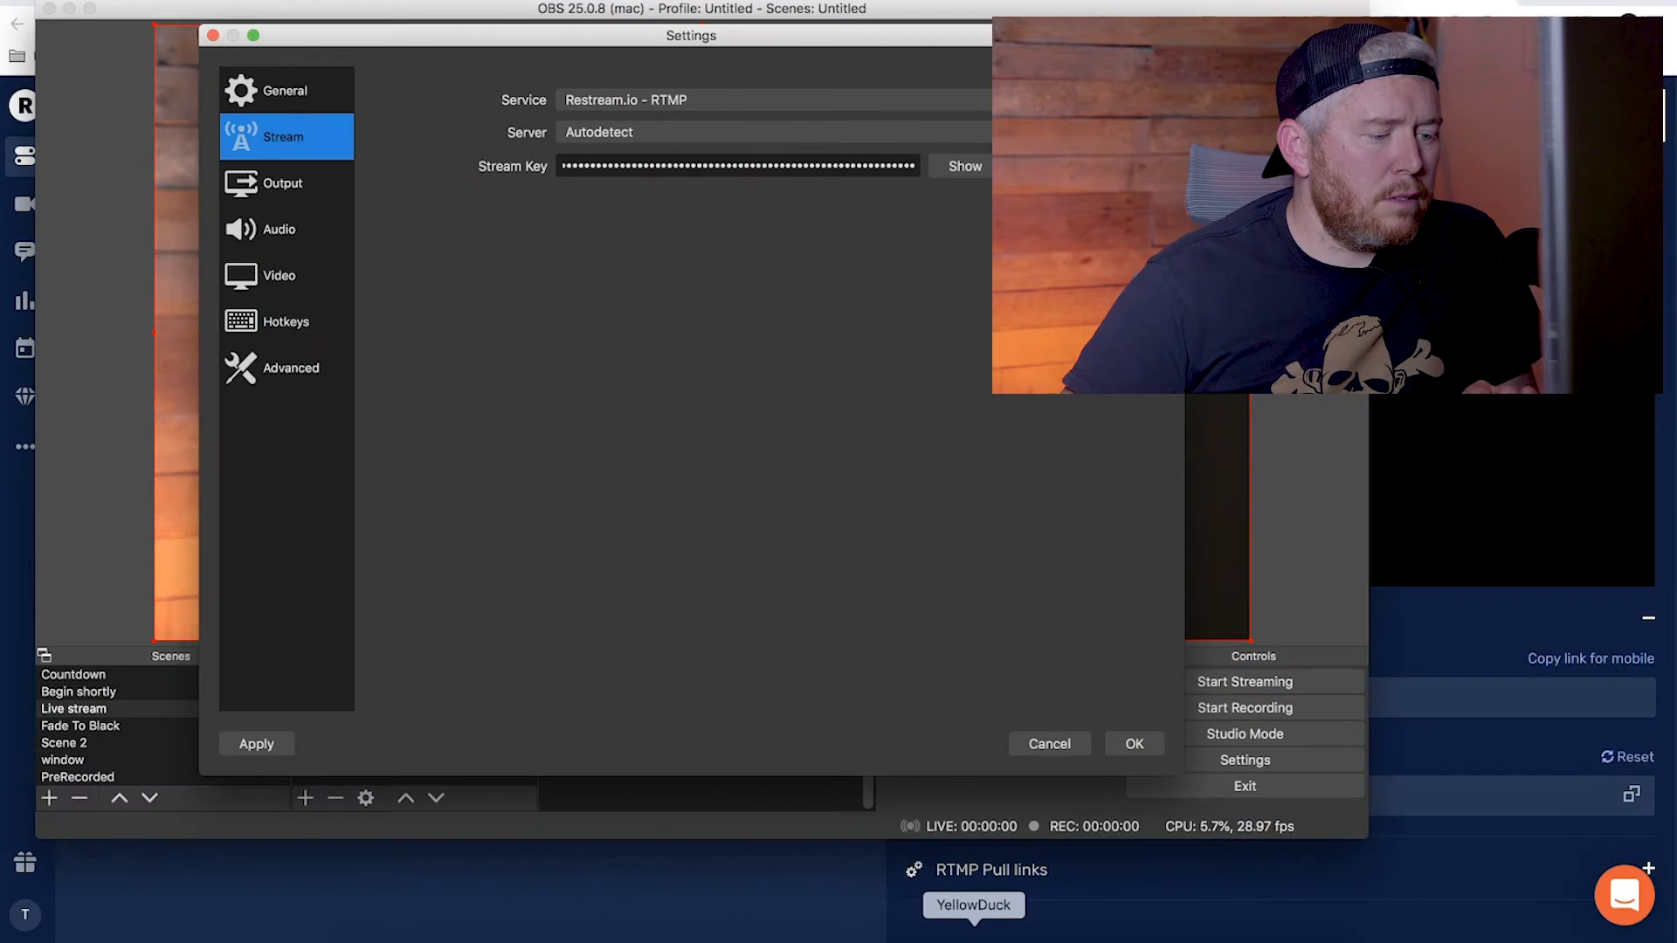
pyautogui.click(973, 942)
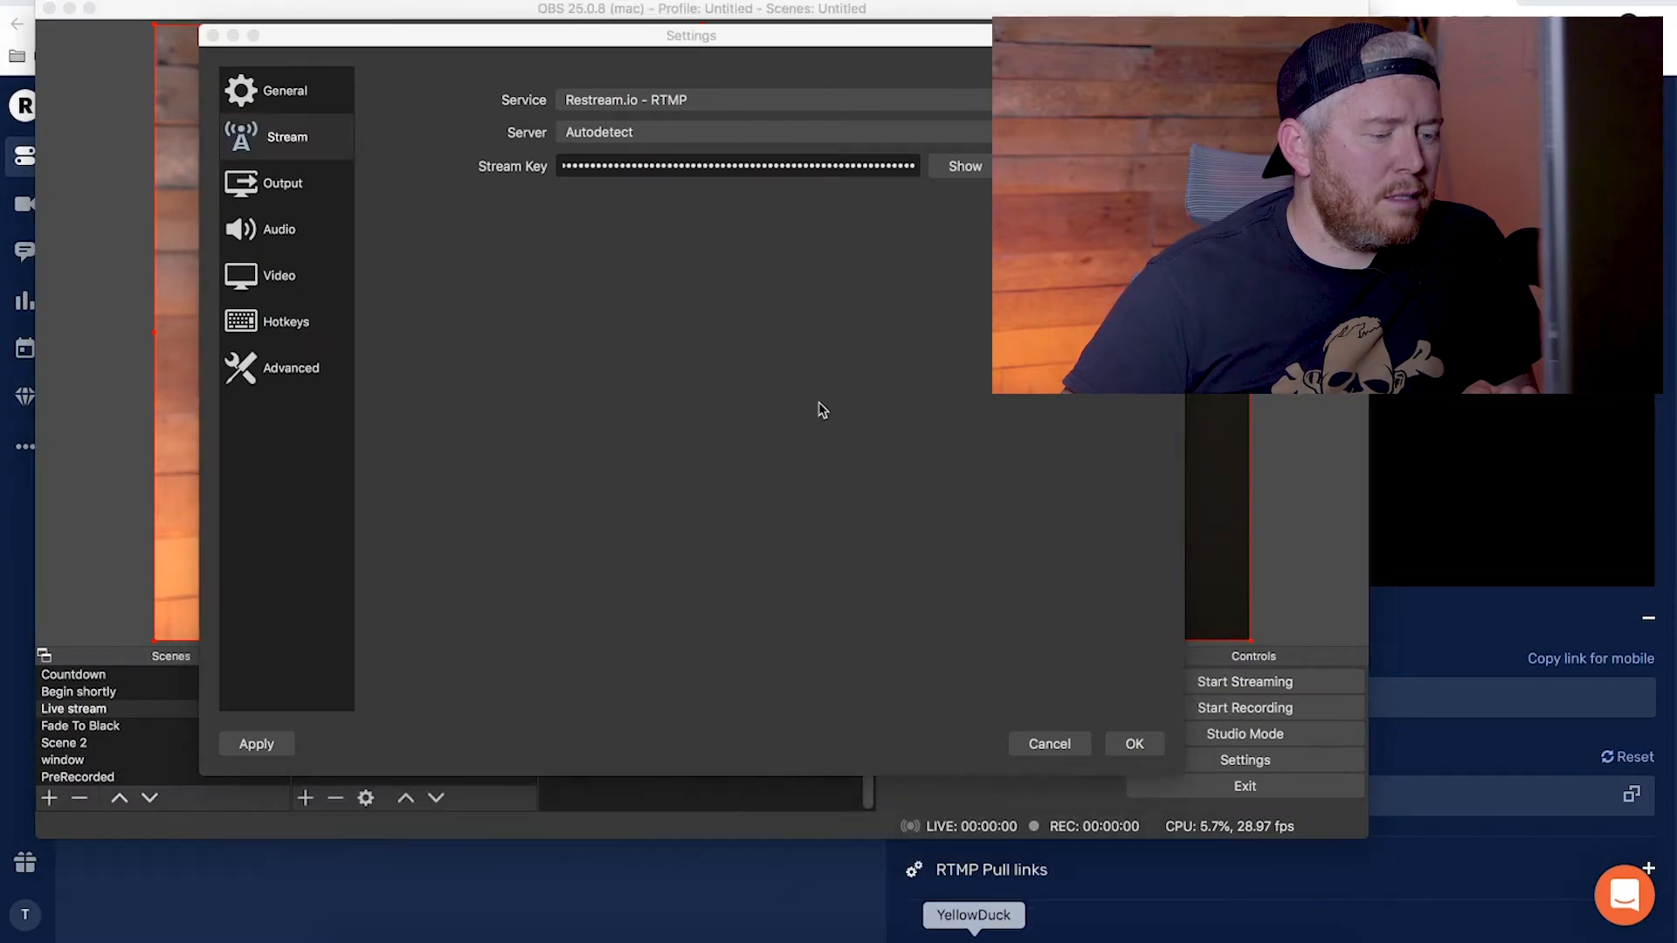
pyautogui.click(729, 170)
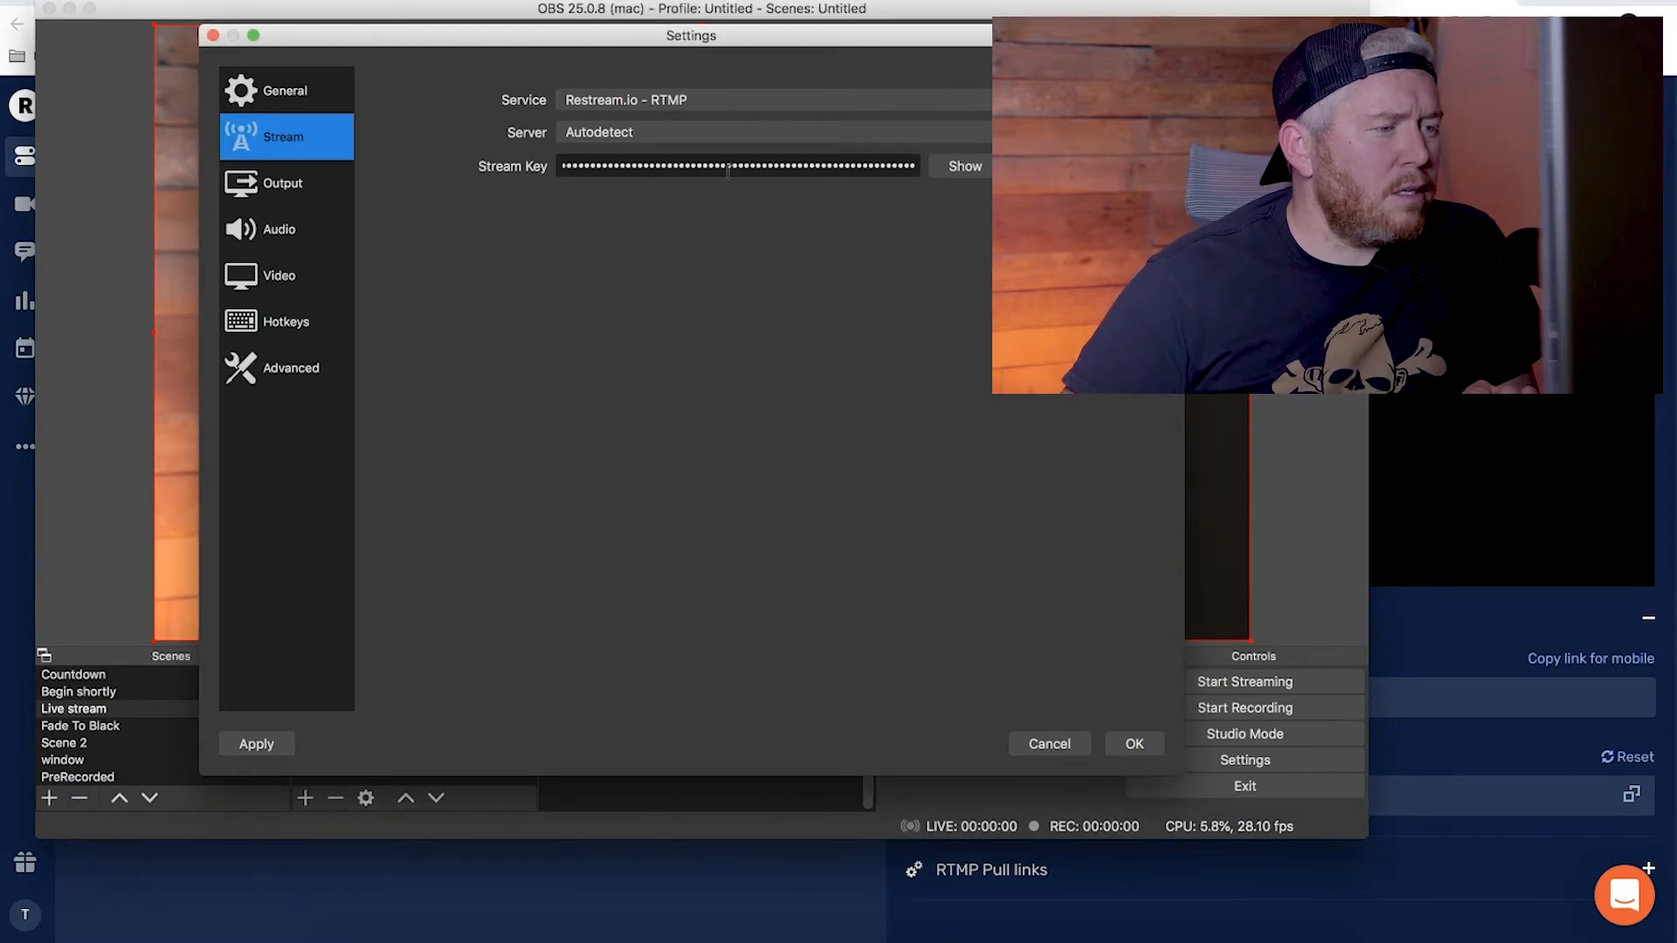
pyautogui.doubleClick(730, 166)
pyautogui.press('super+v')
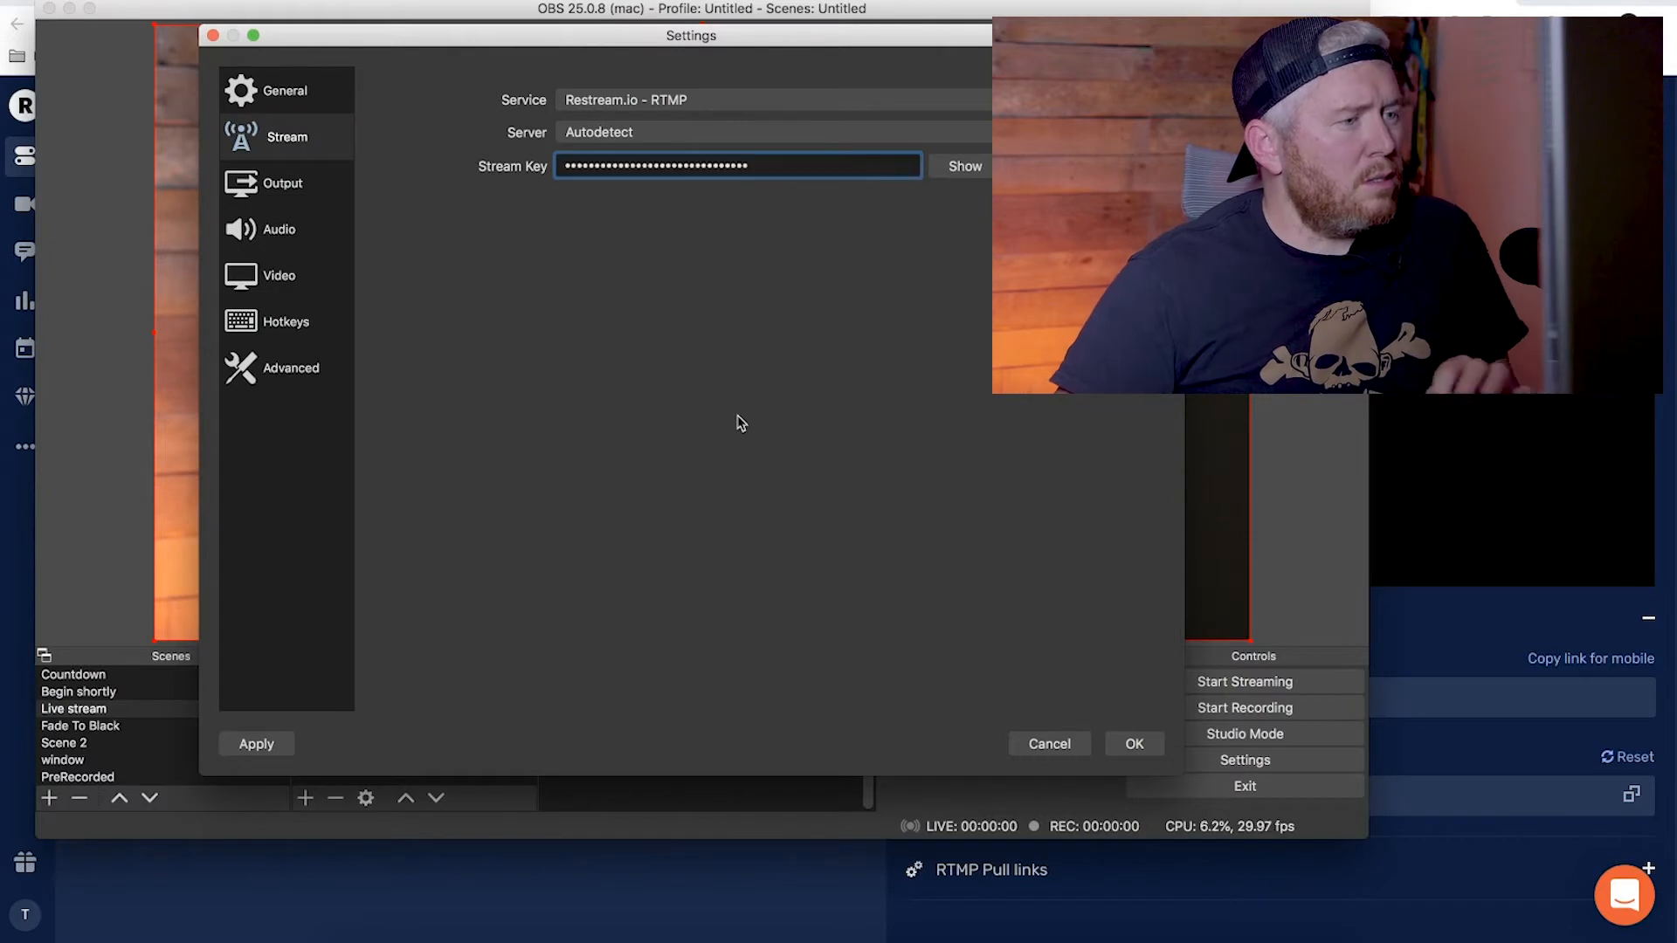
pyautogui.click(1134, 740)
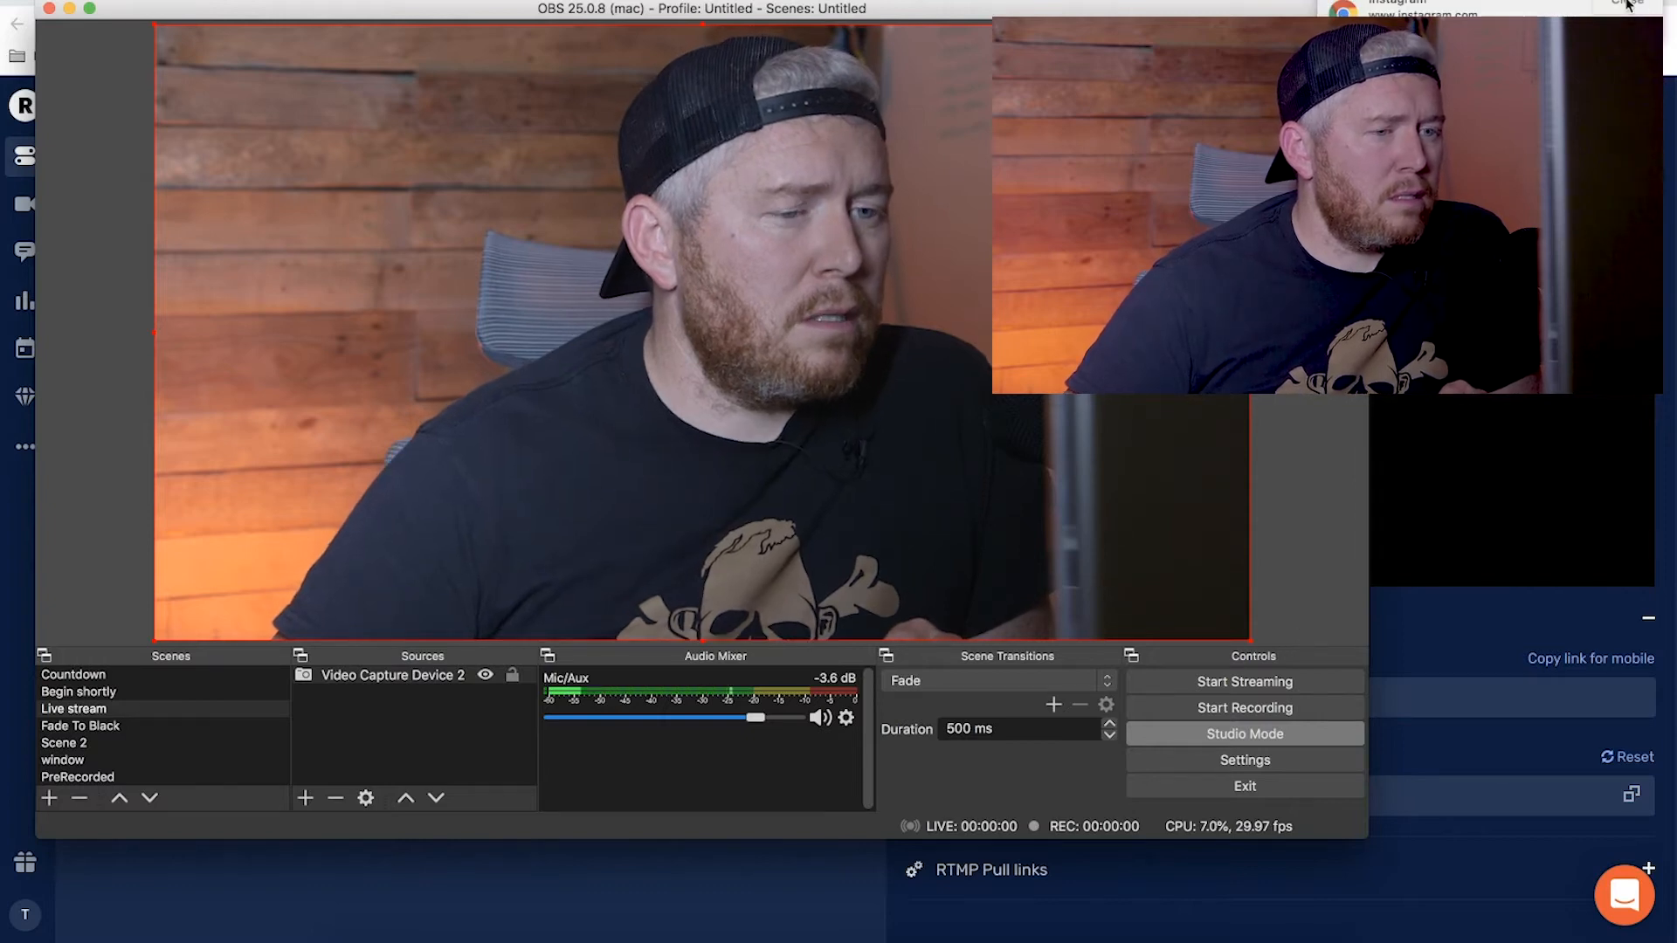
# Step: Start streaming from OBS and switch to Restream's Destinations page in the browser
pyautogui.click(1246, 682)
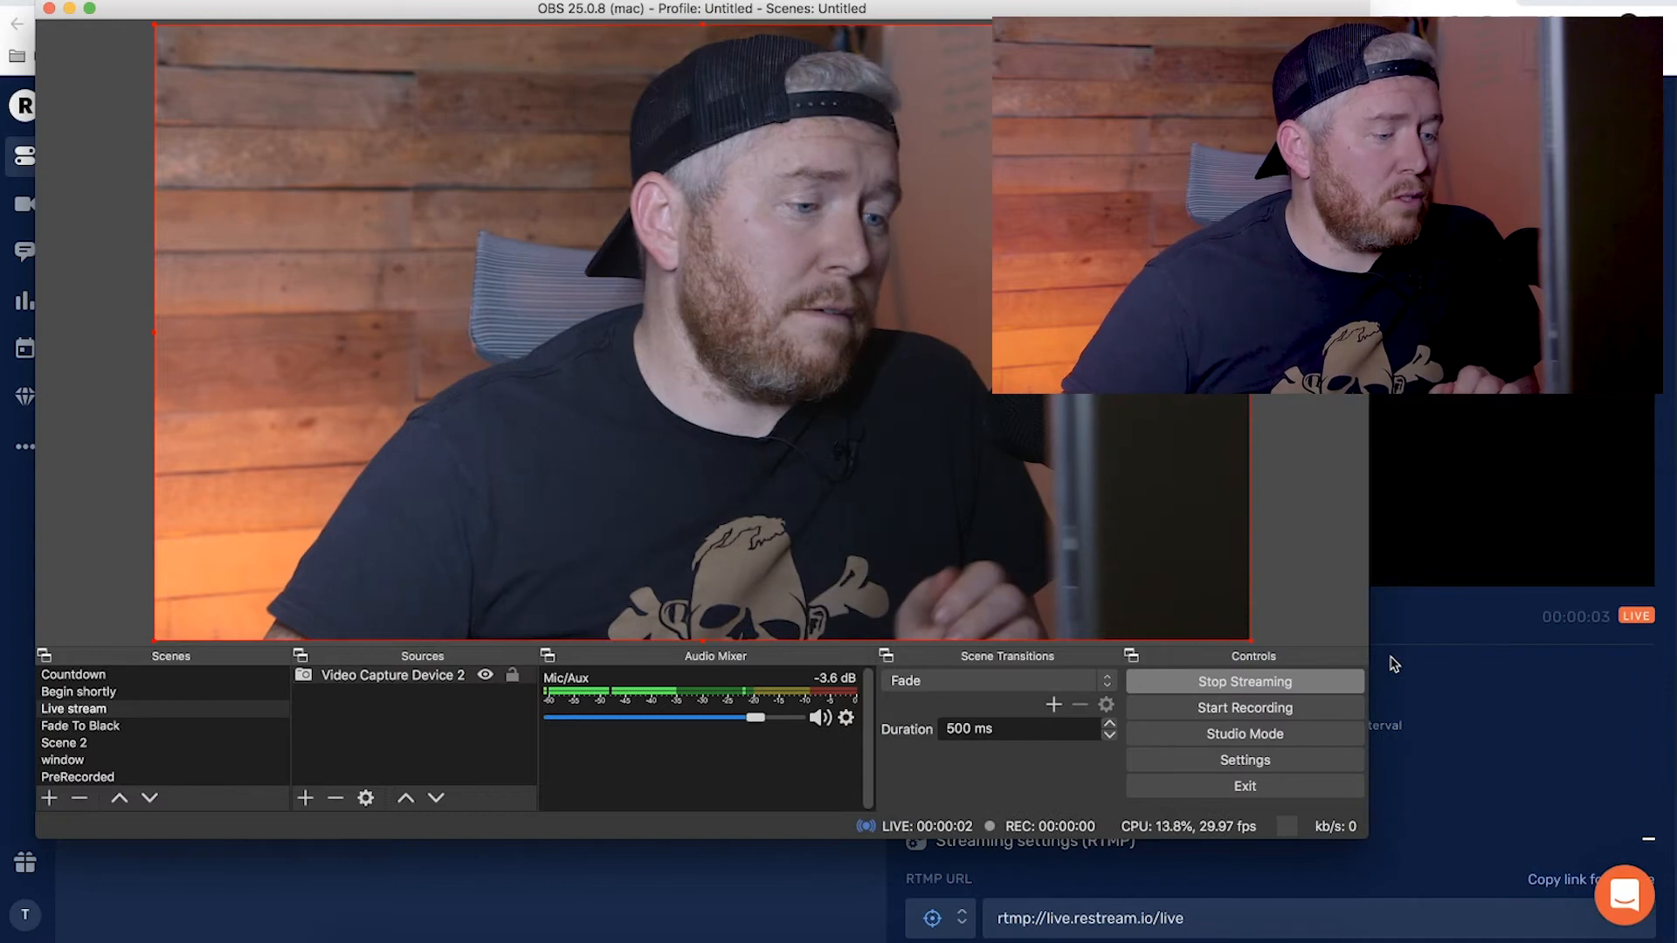
pyautogui.click(664, 910)
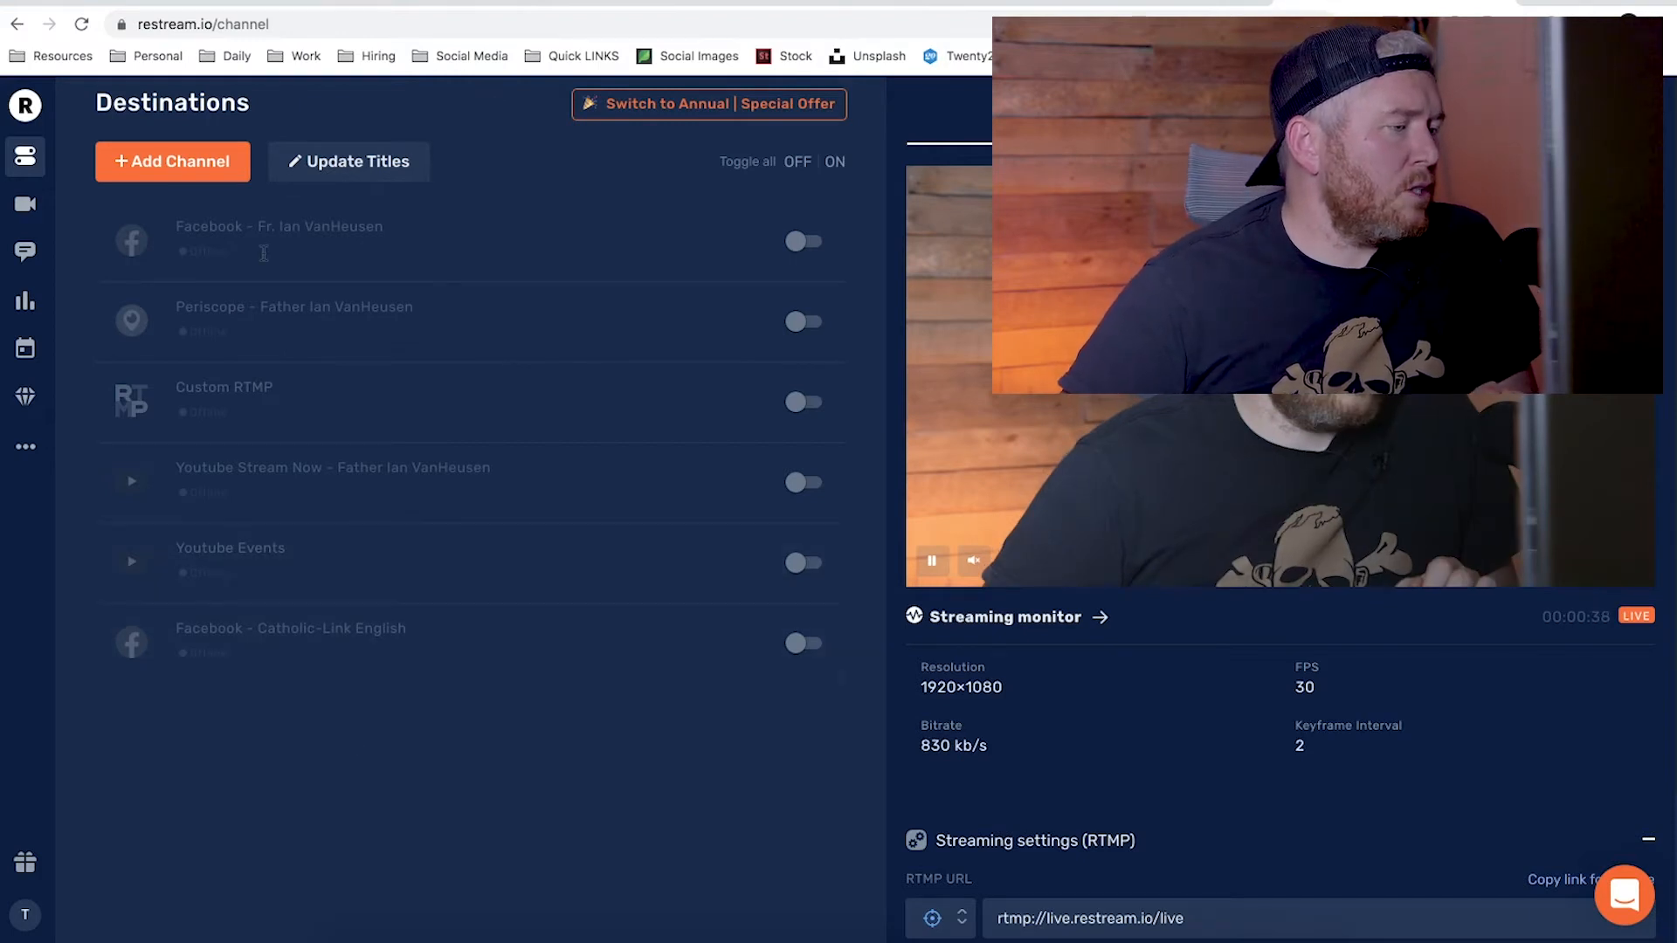
# Step: Add a Facebook Live channel for groups and public pages and connect the Facebook account
pyautogui.click(182, 163)
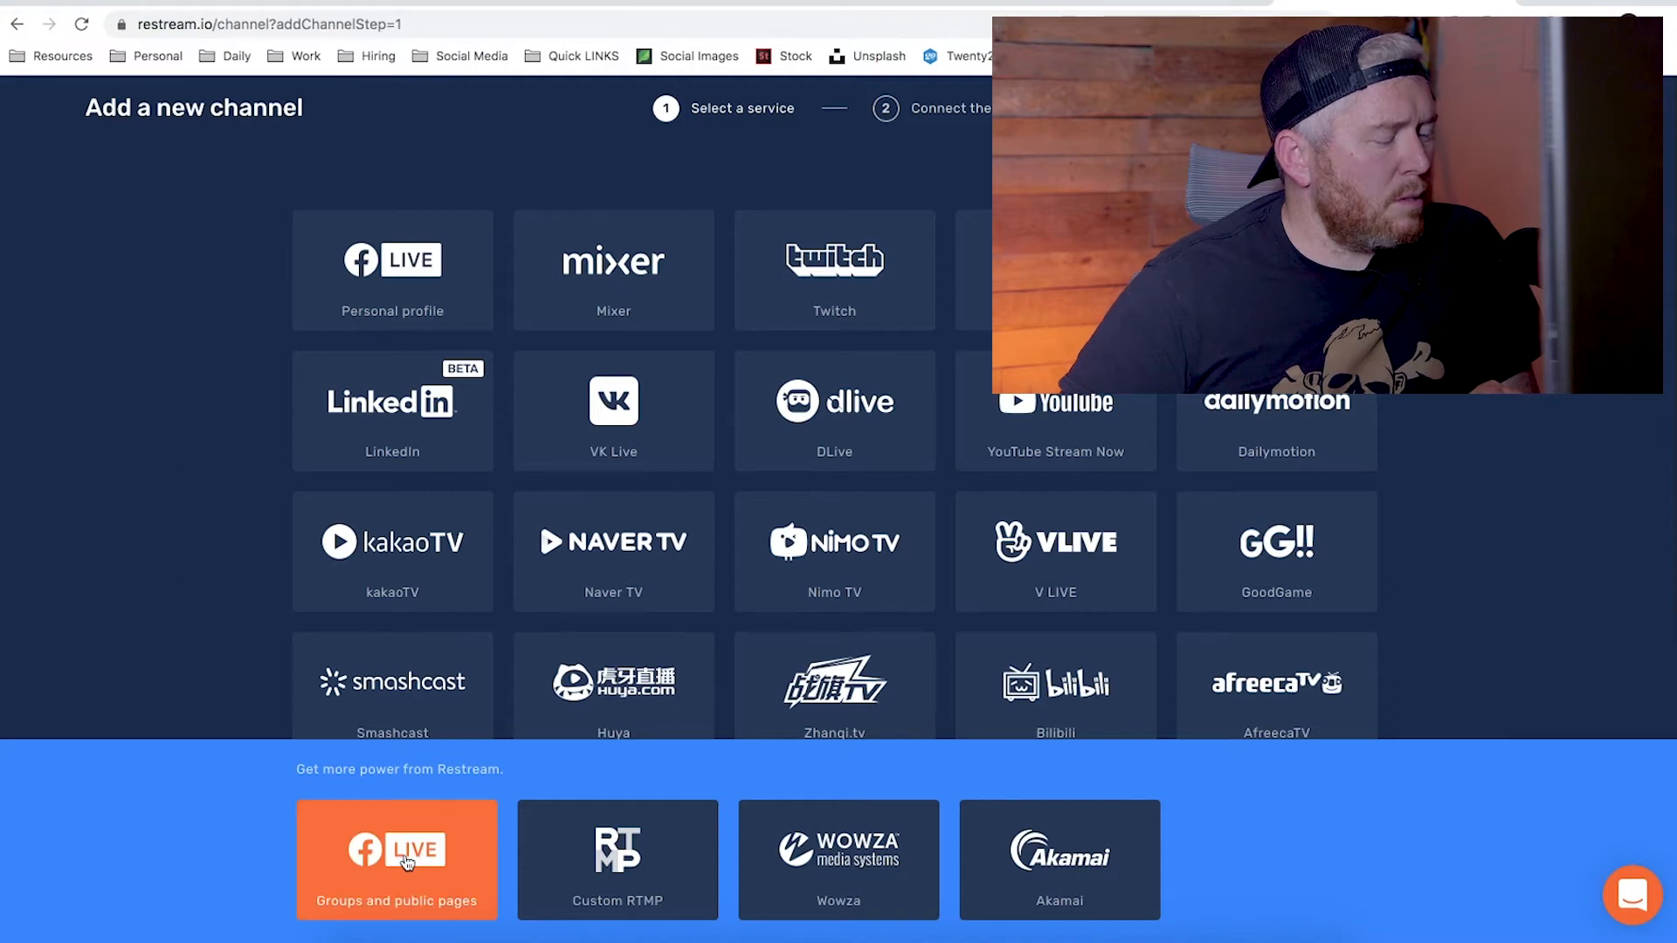
pyautogui.click(407, 863)
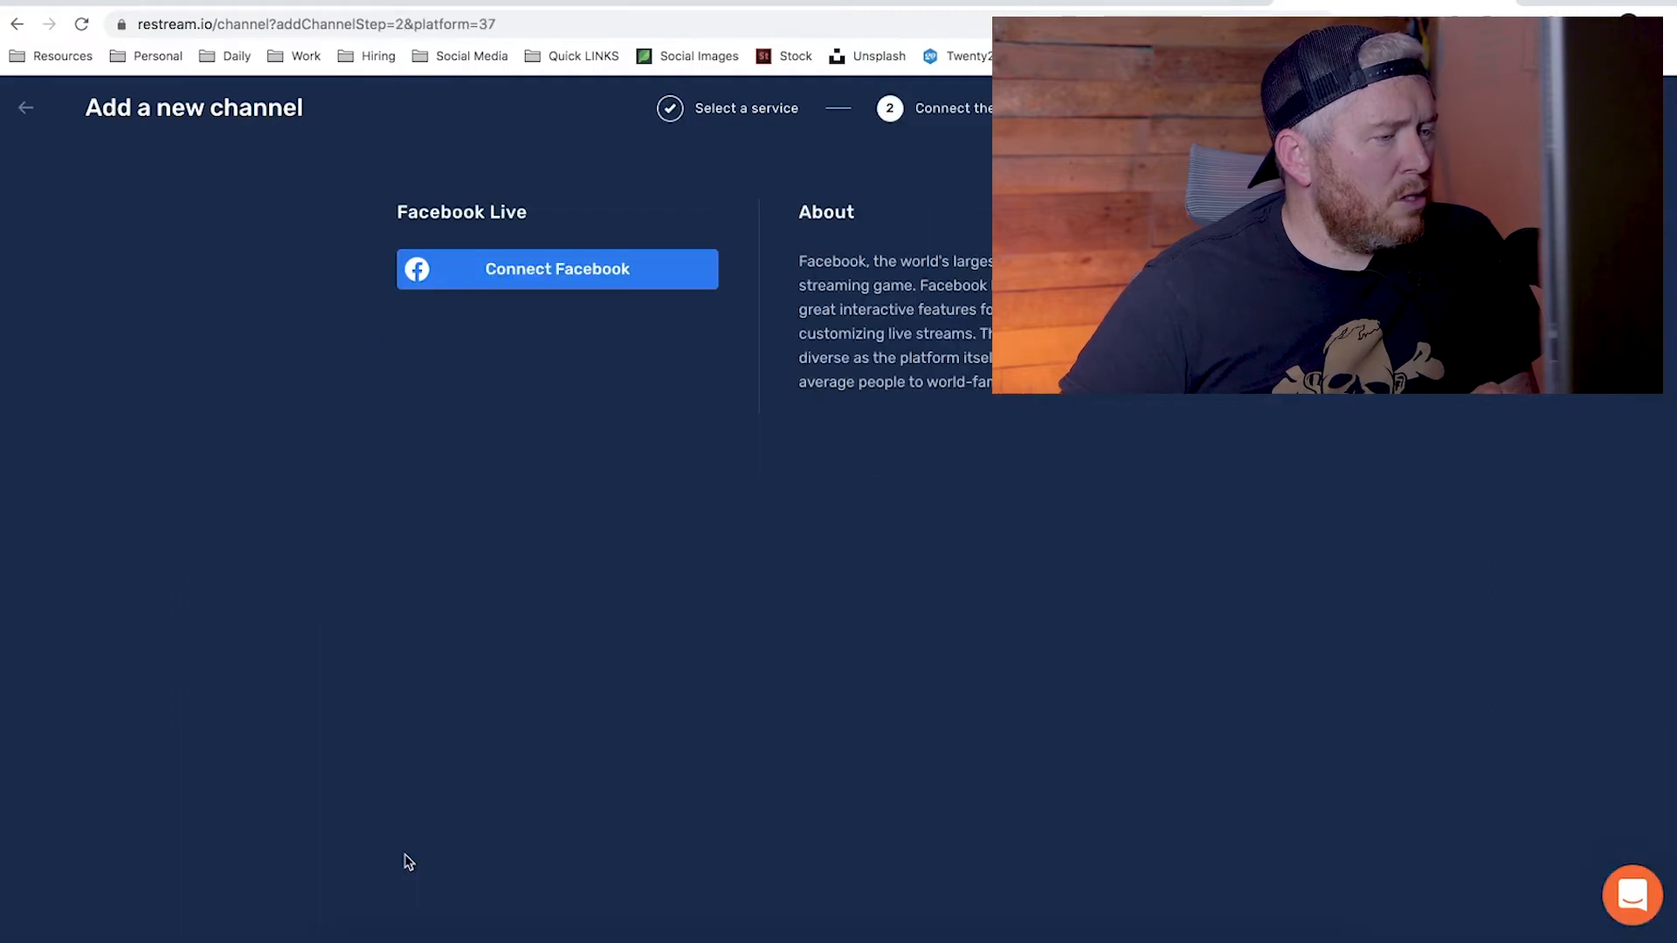
pyautogui.click(595, 269)
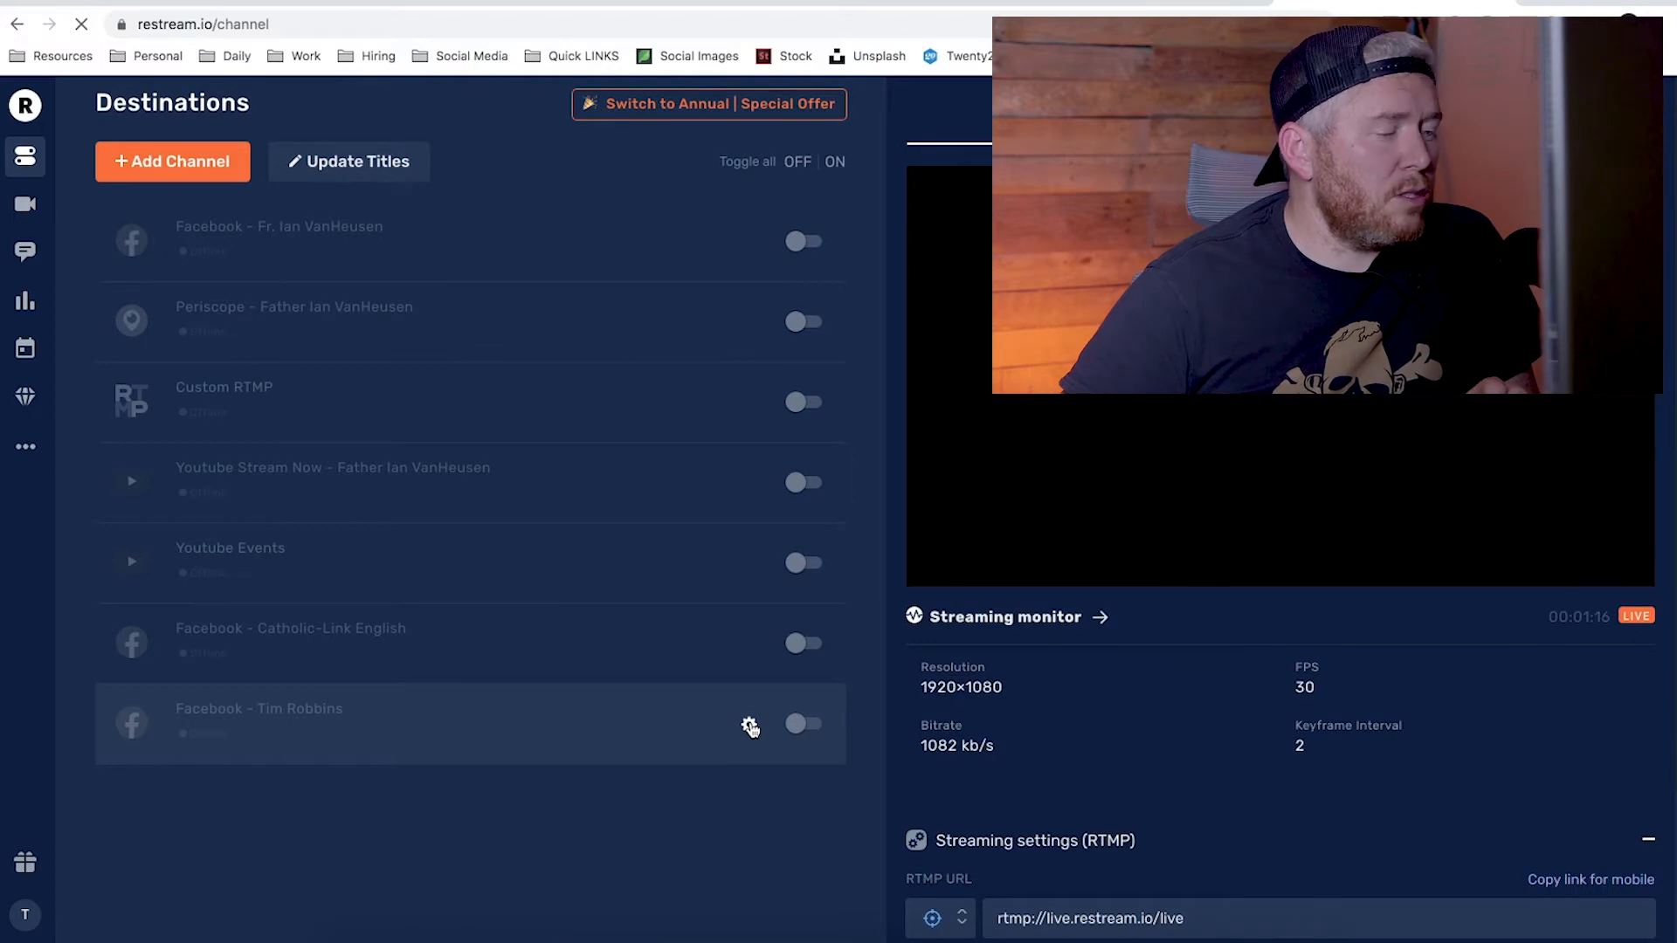
# Step: Set the newly added Facebook channel to stream to the public page Today Creative and save it
pyautogui.click(750, 725)
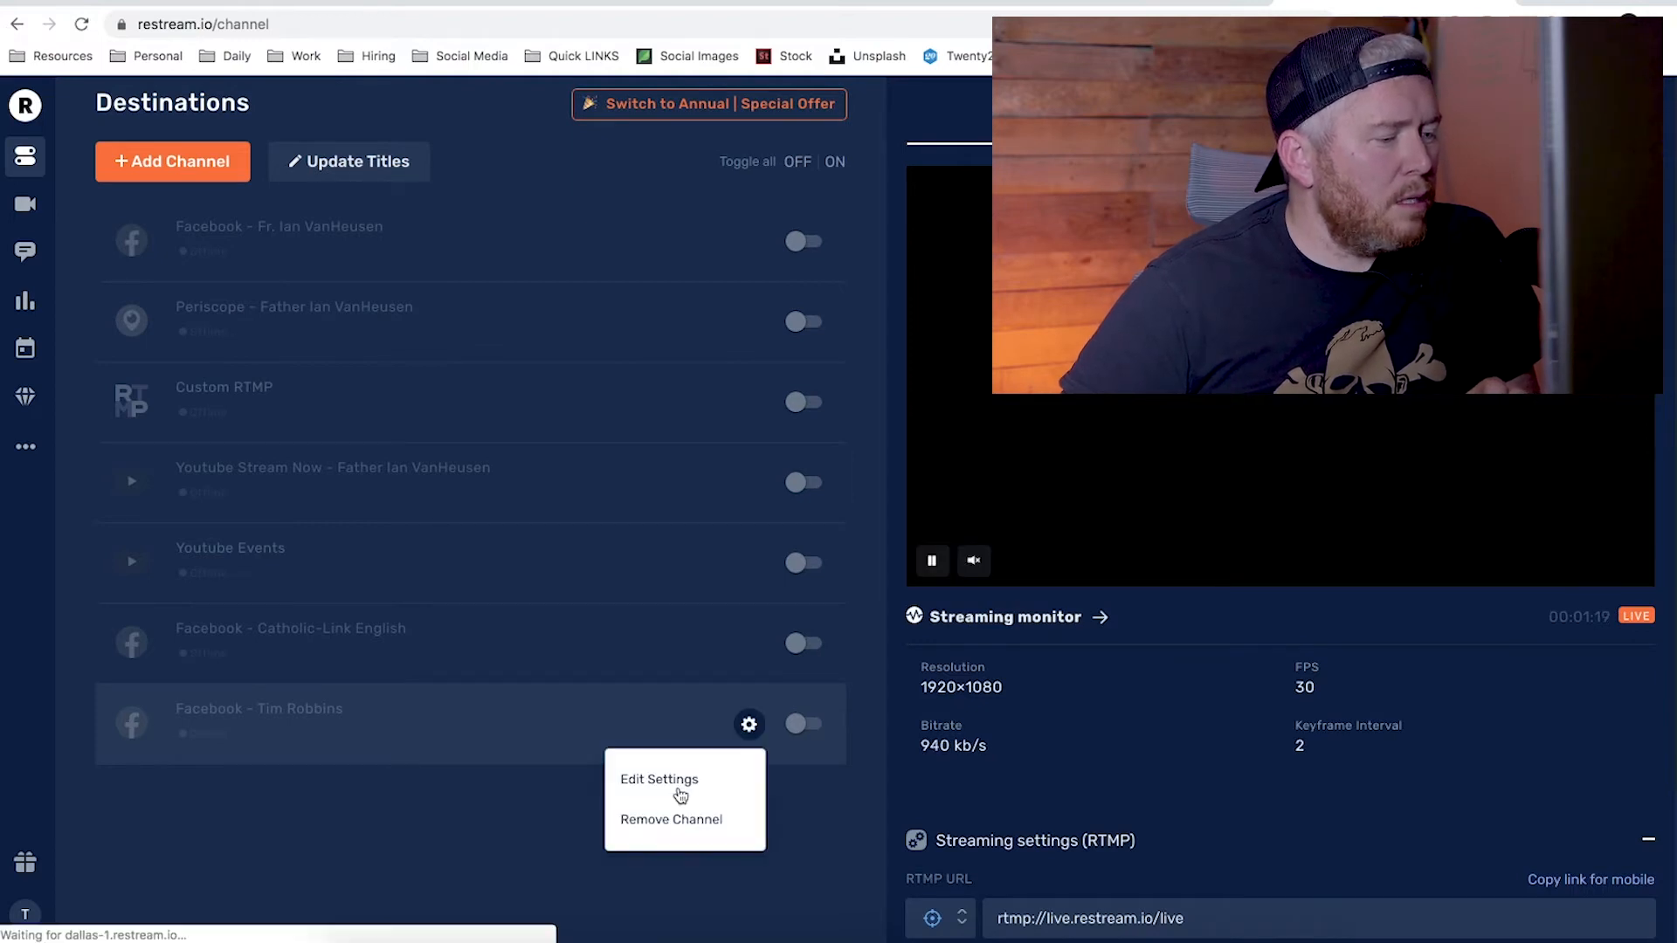
pyautogui.click(676, 780)
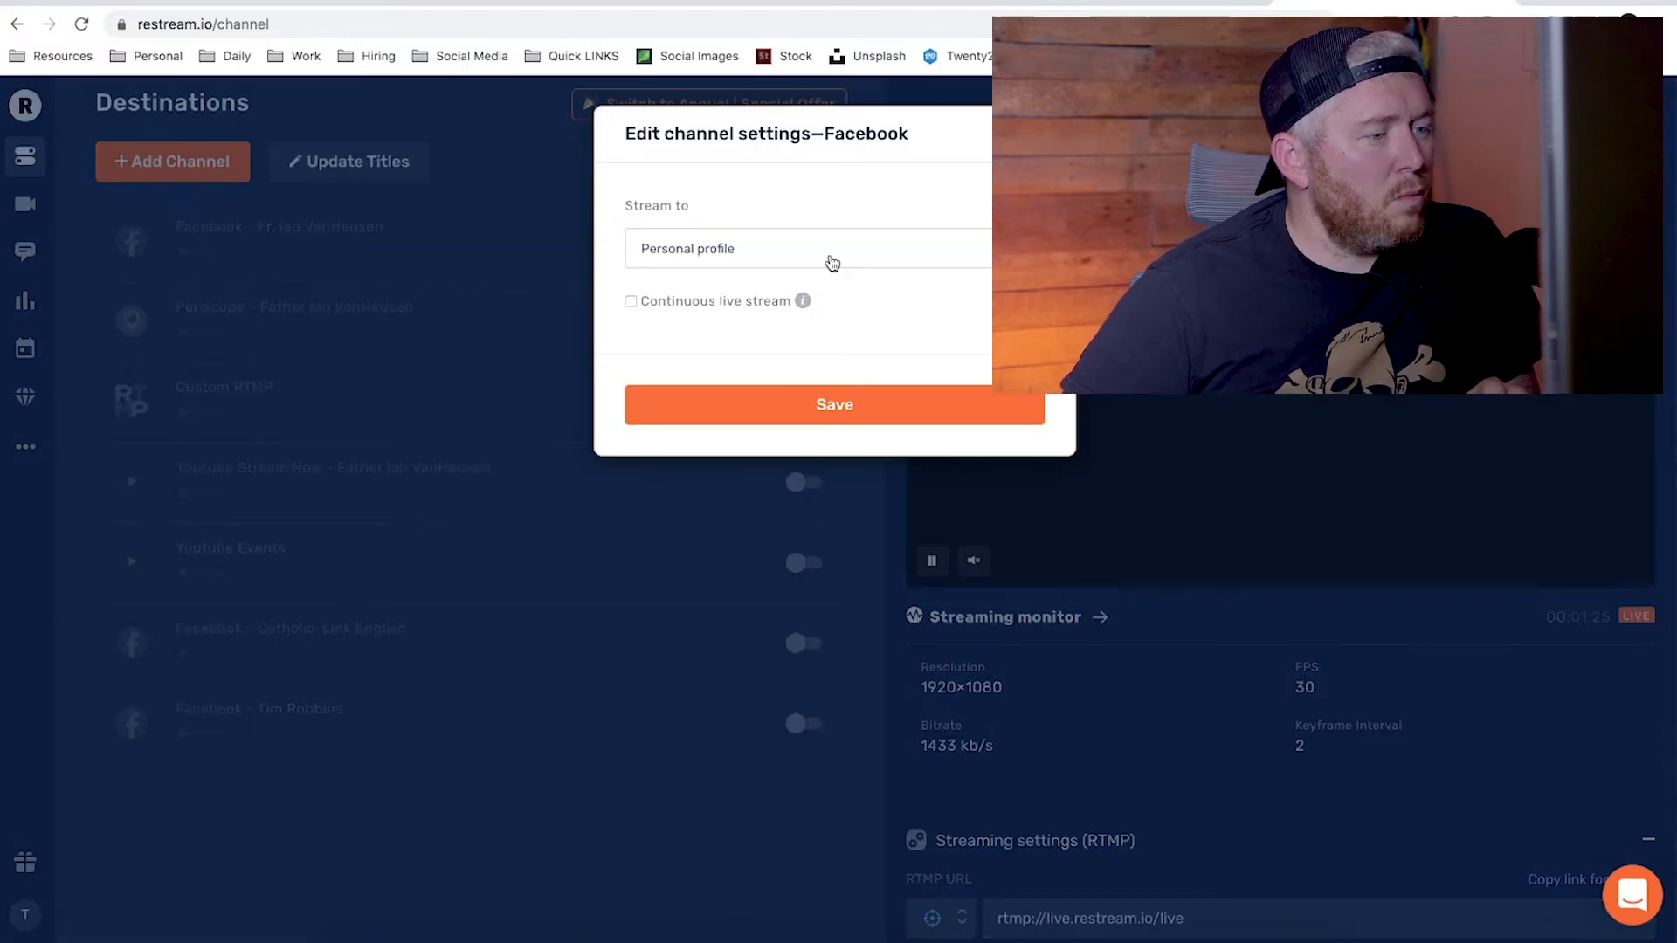
pyautogui.click(832, 263)
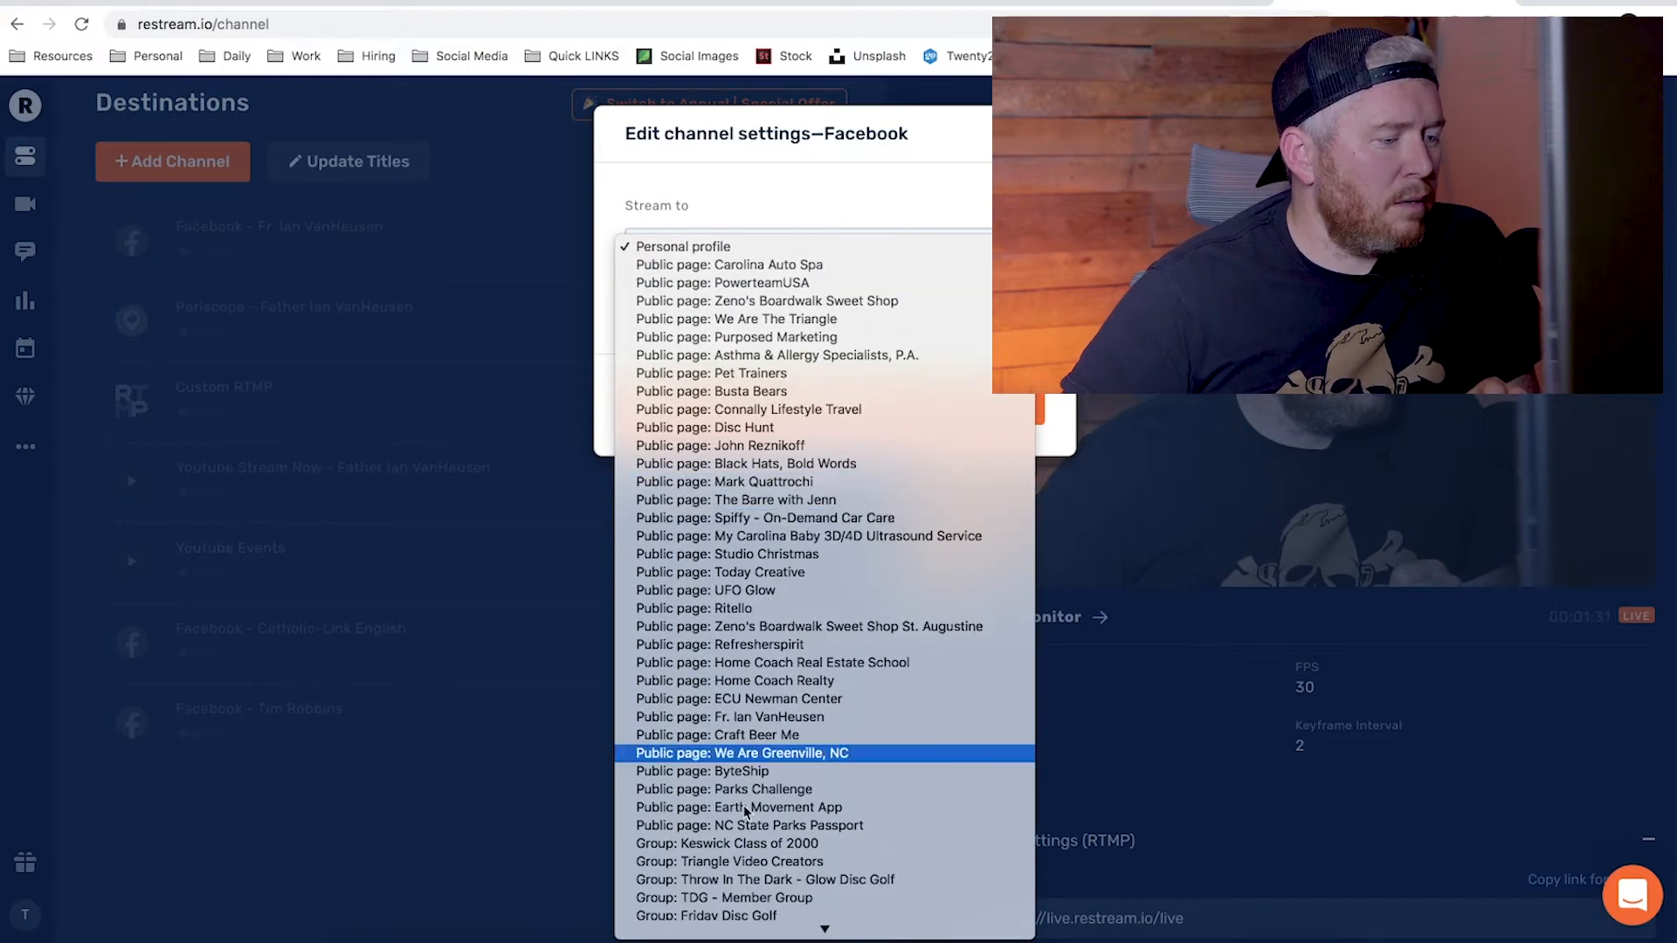
pyautogui.click(769, 573)
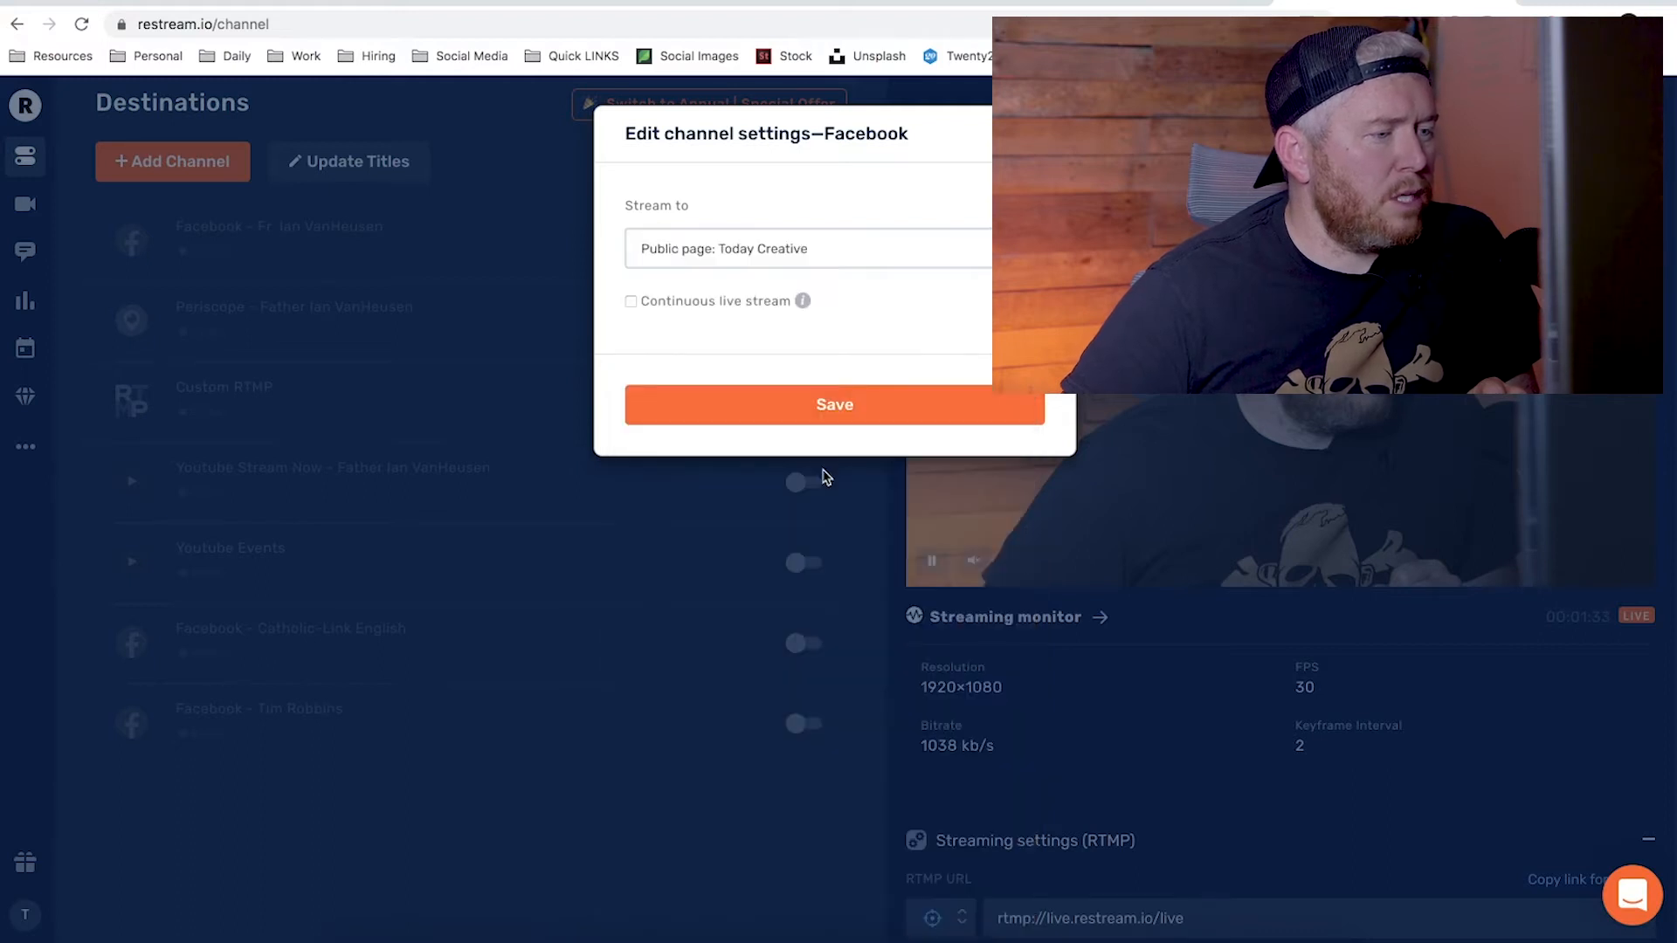
pyautogui.click(838, 404)
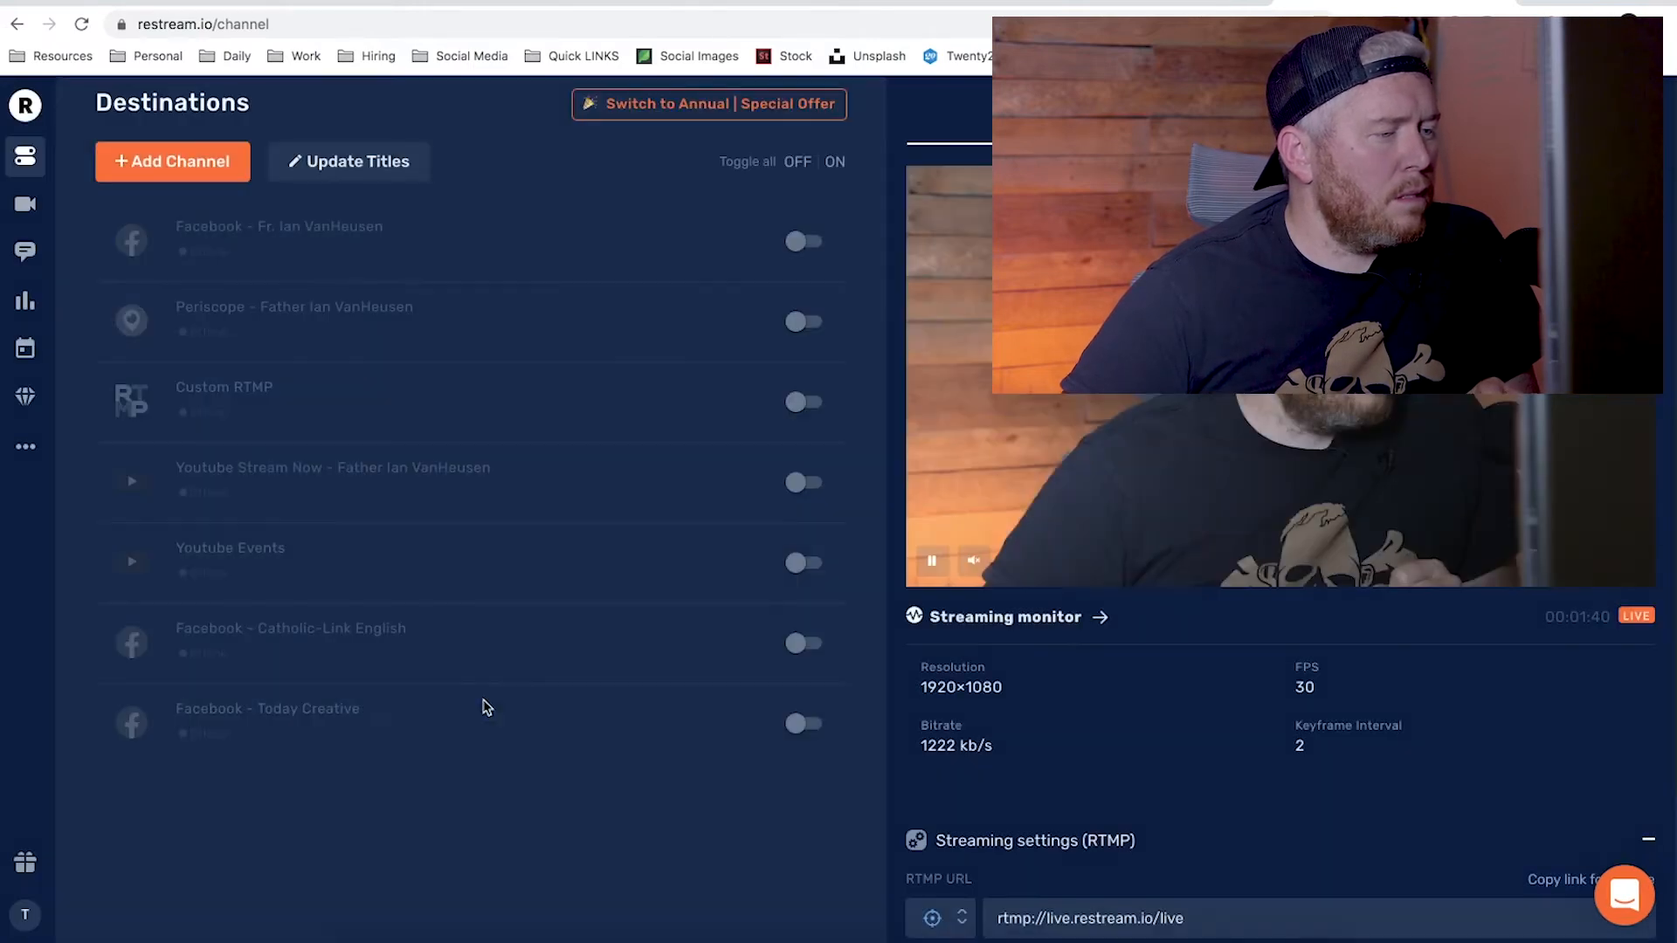
# Step: Try to add a YouTube Stream Now channel, allowing Restream to access the Today Creative Google account
pyautogui.click(184, 170)
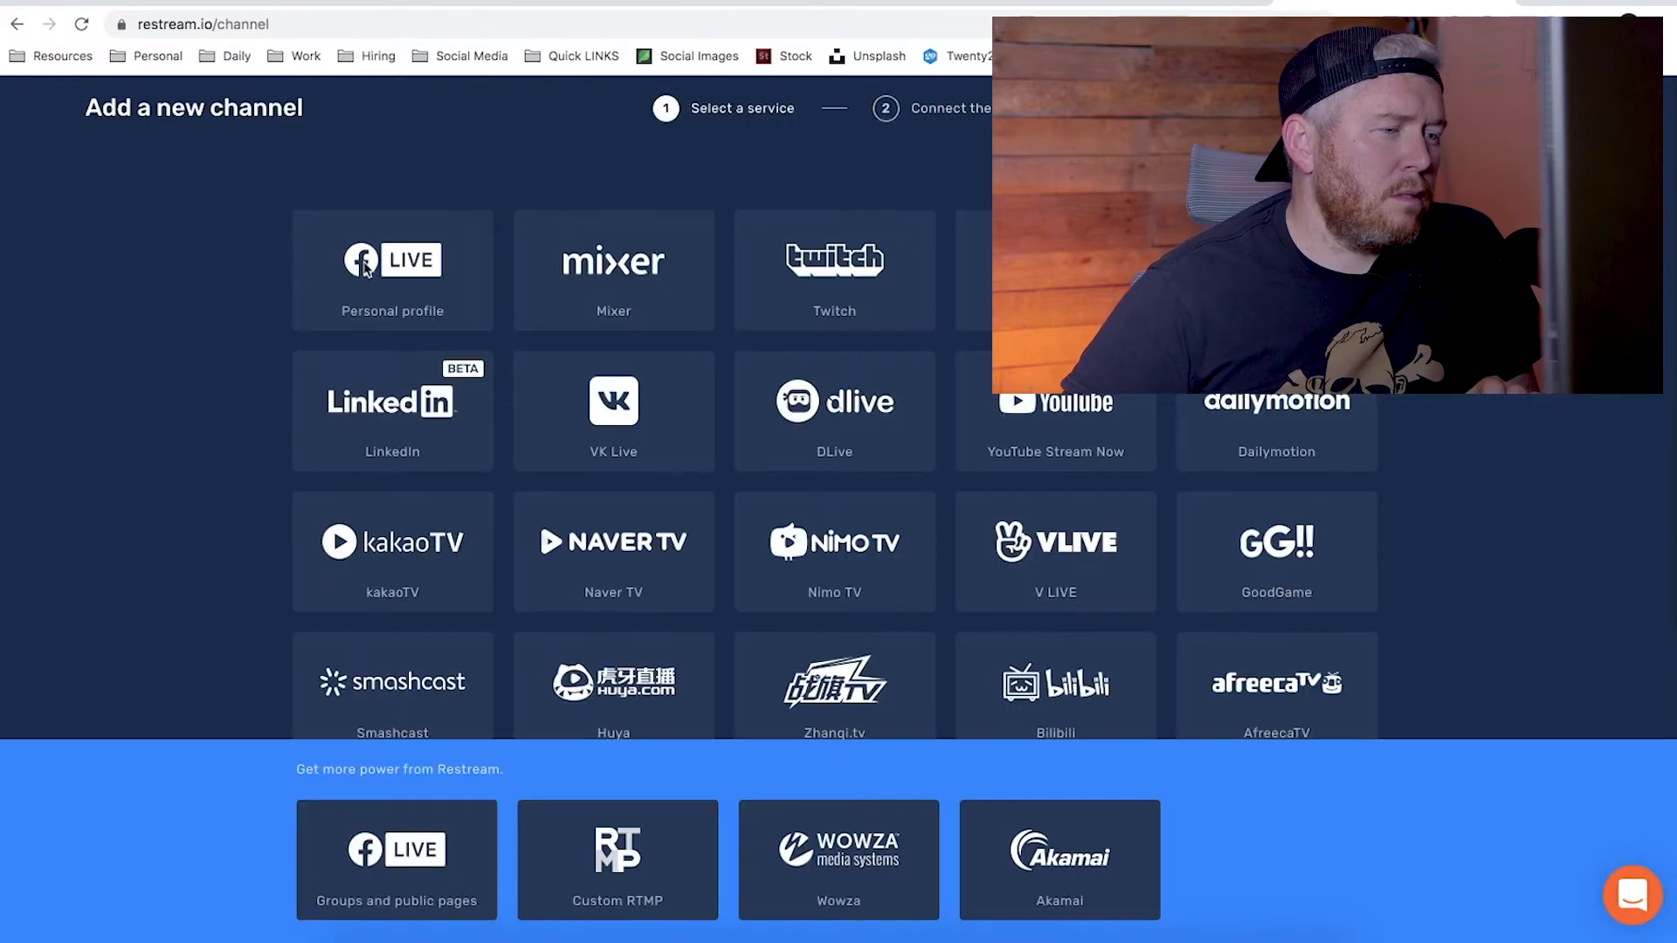
pyautogui.click(422, 276)
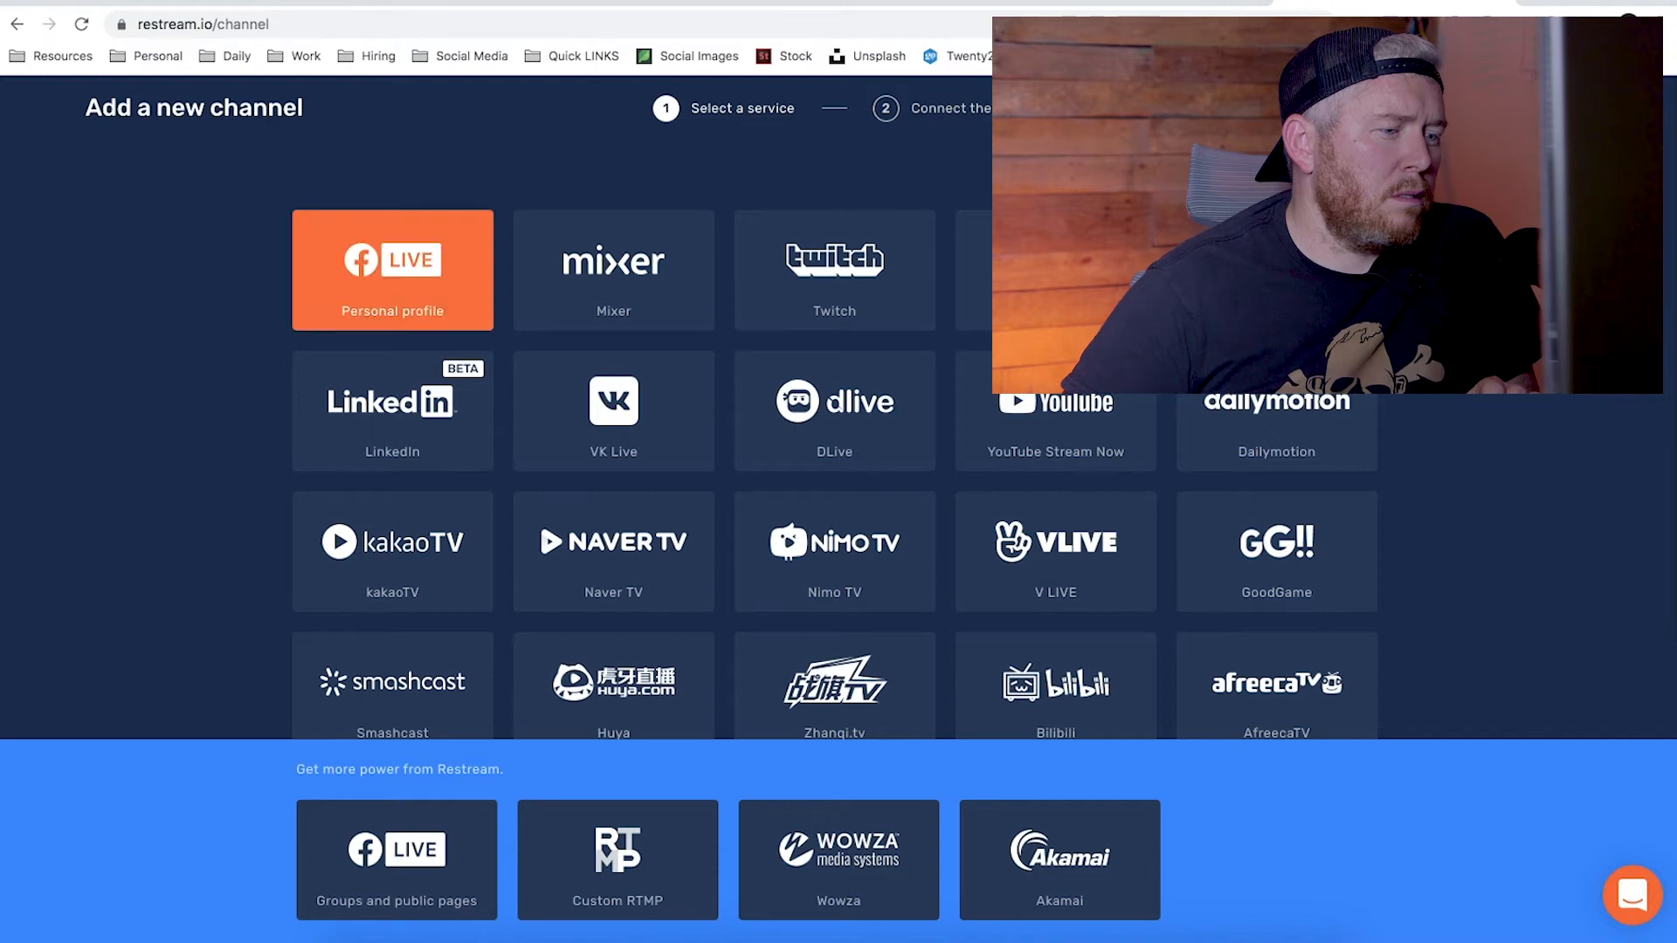
pyautogui.click(1064, 433)
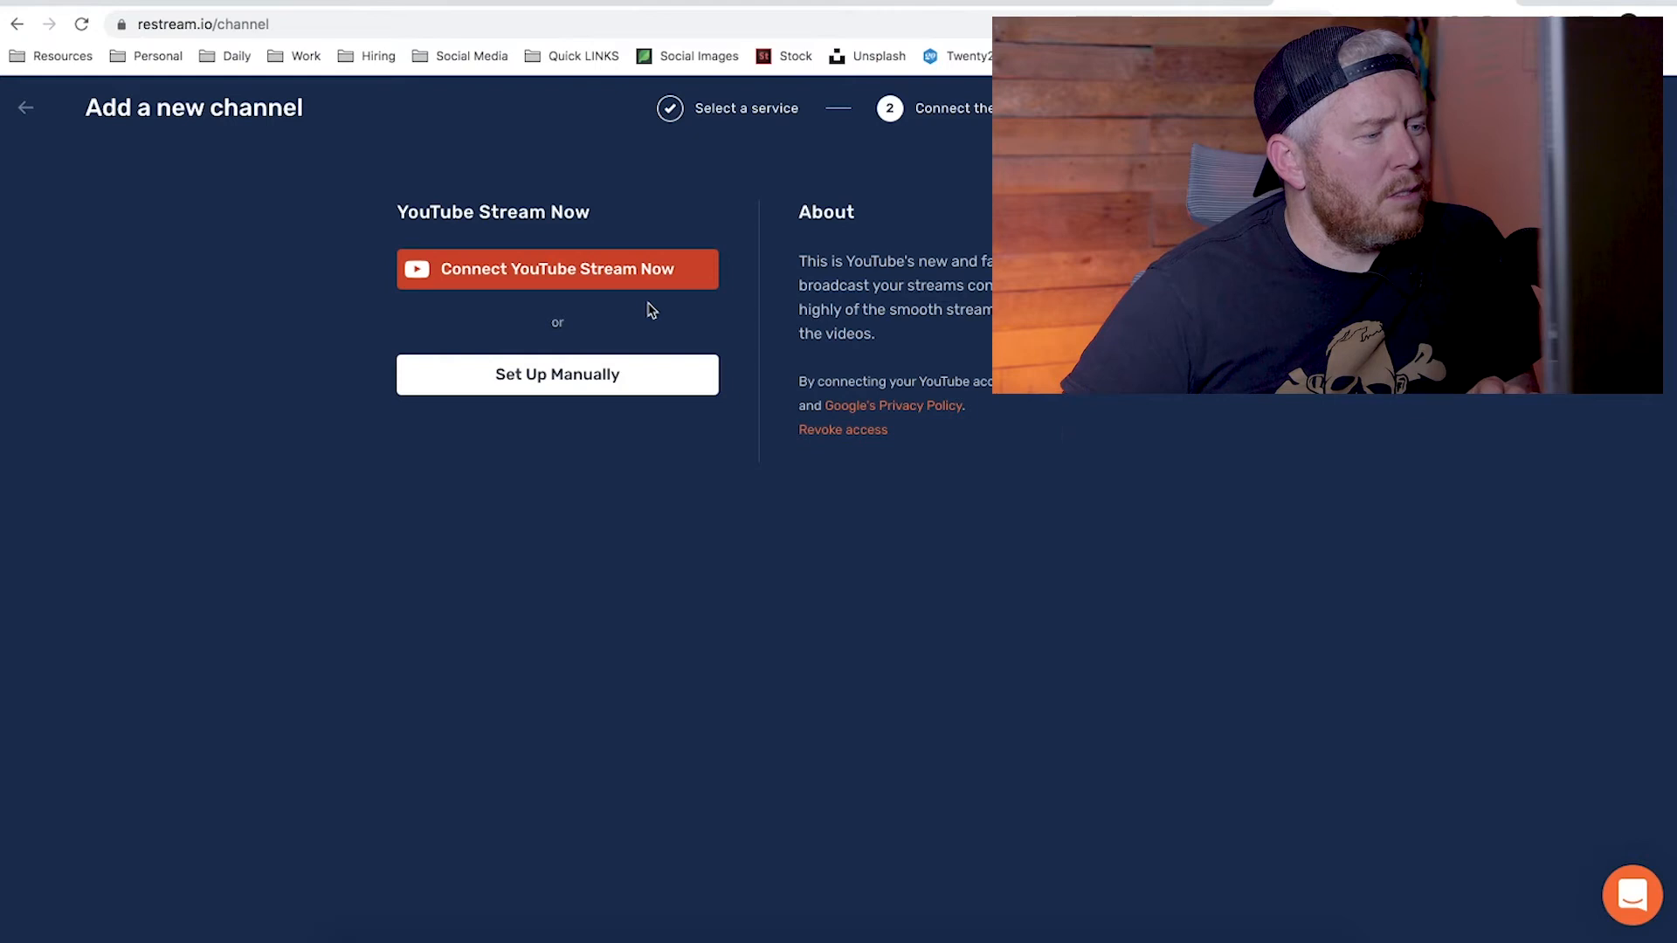
pyautogui.click(605, 270)
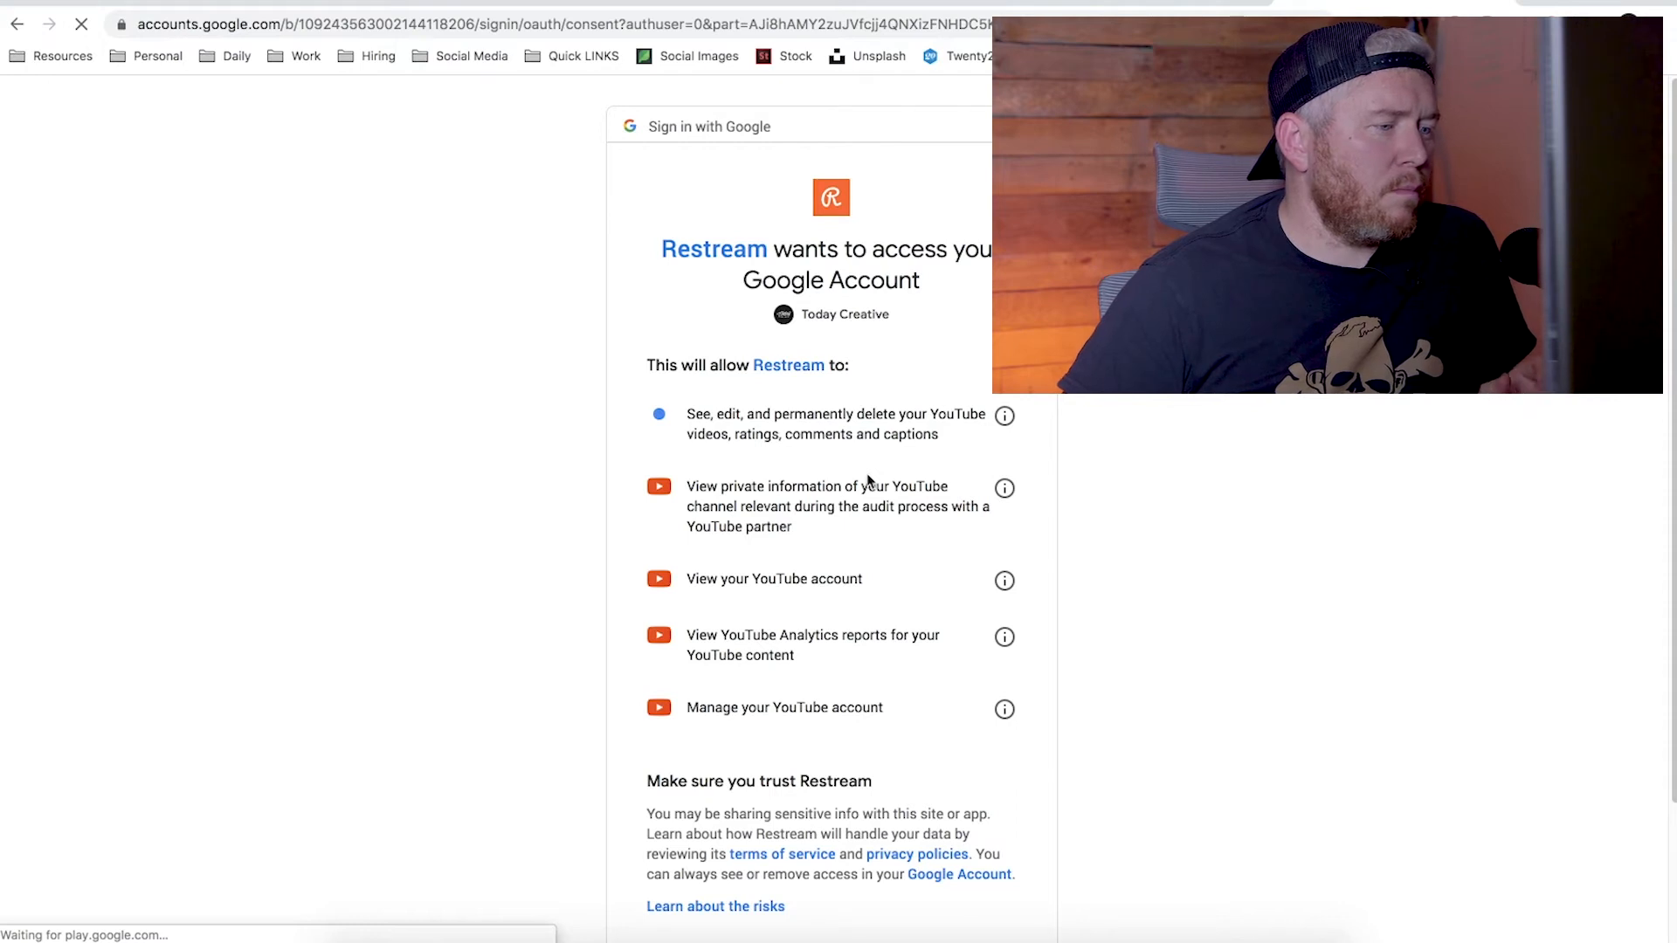
pyautogui.scroll(-1, 869, 480)
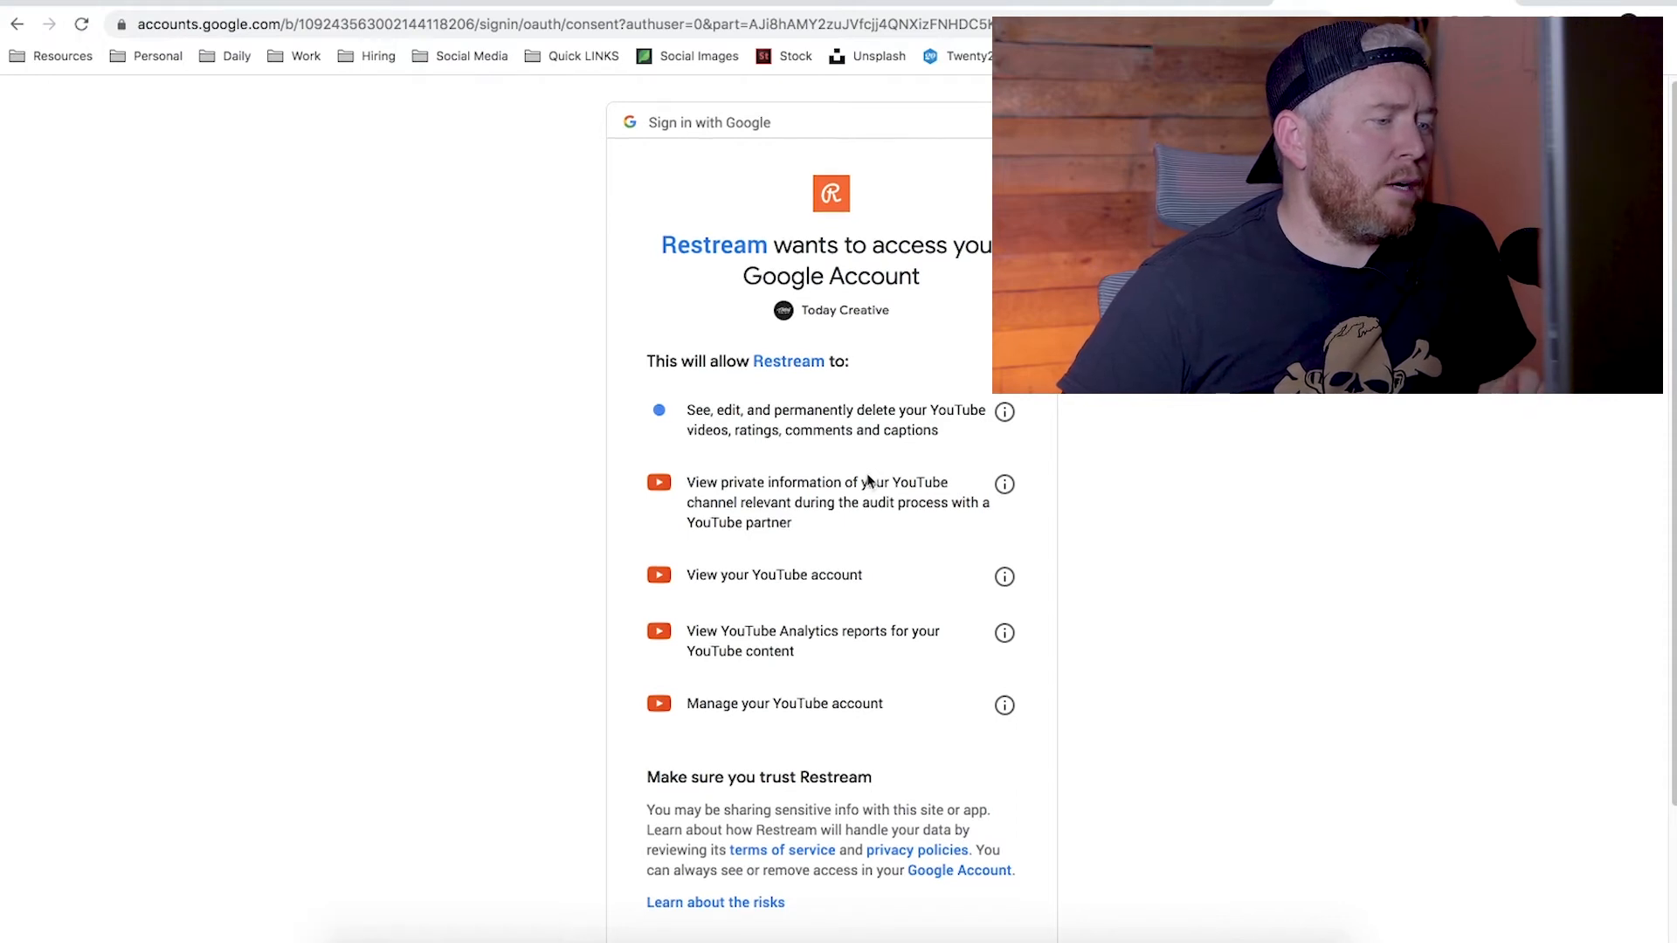
pyautogui.scroll(-1, 869, 480)
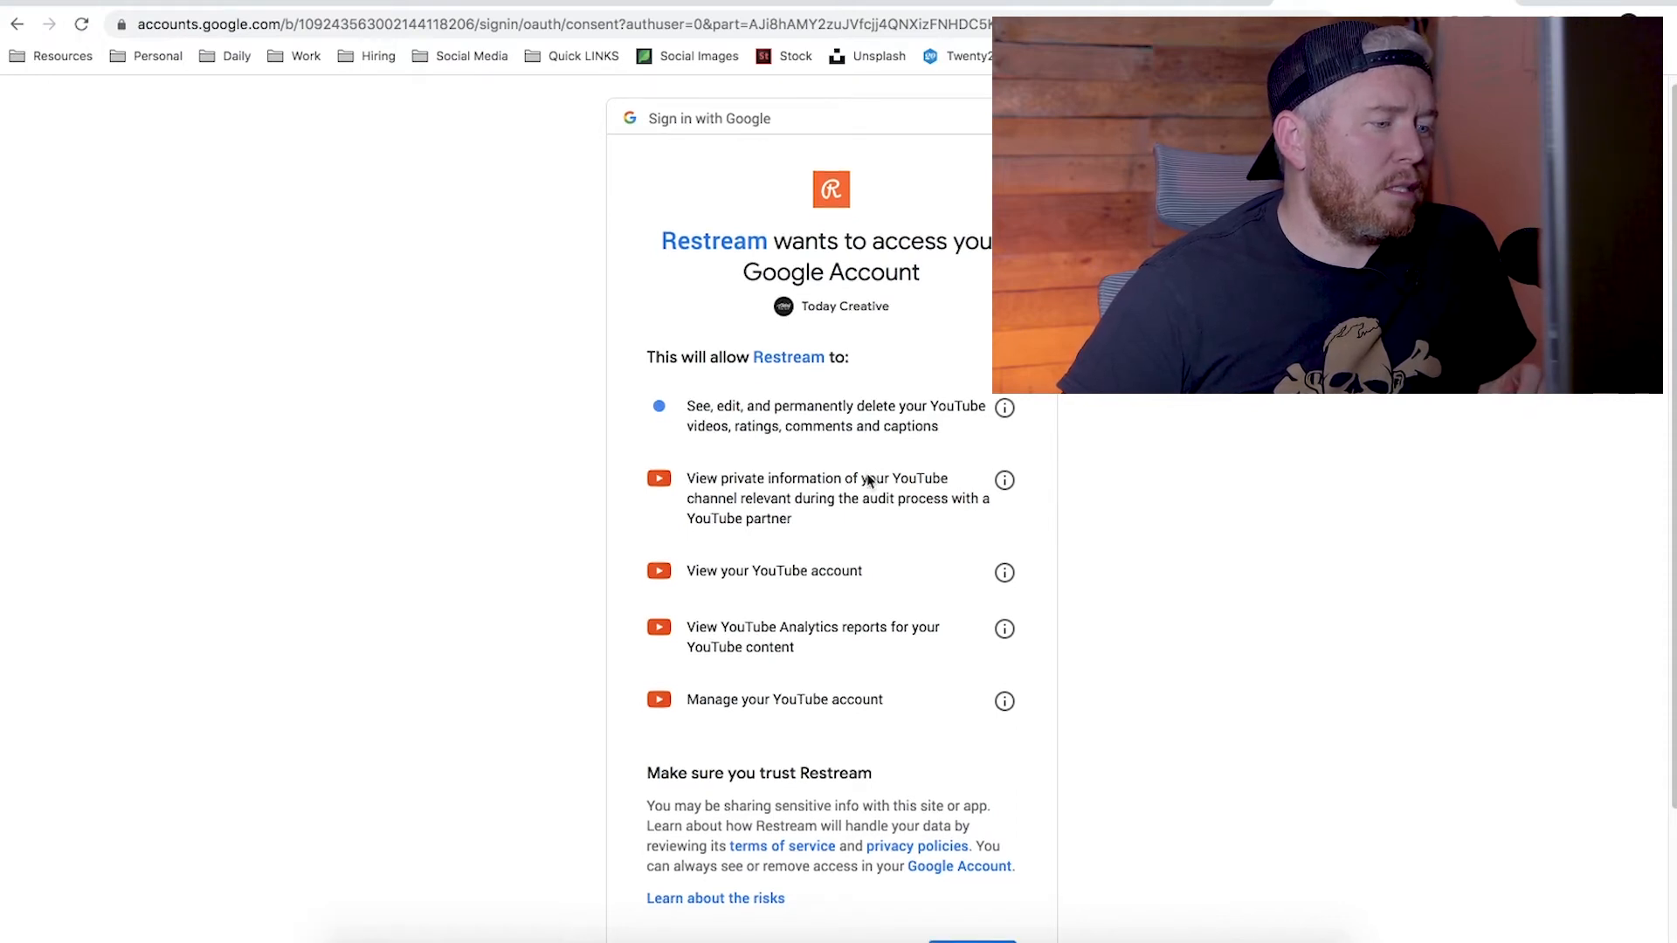
pyautogui.scroll(-4, 869, 480)
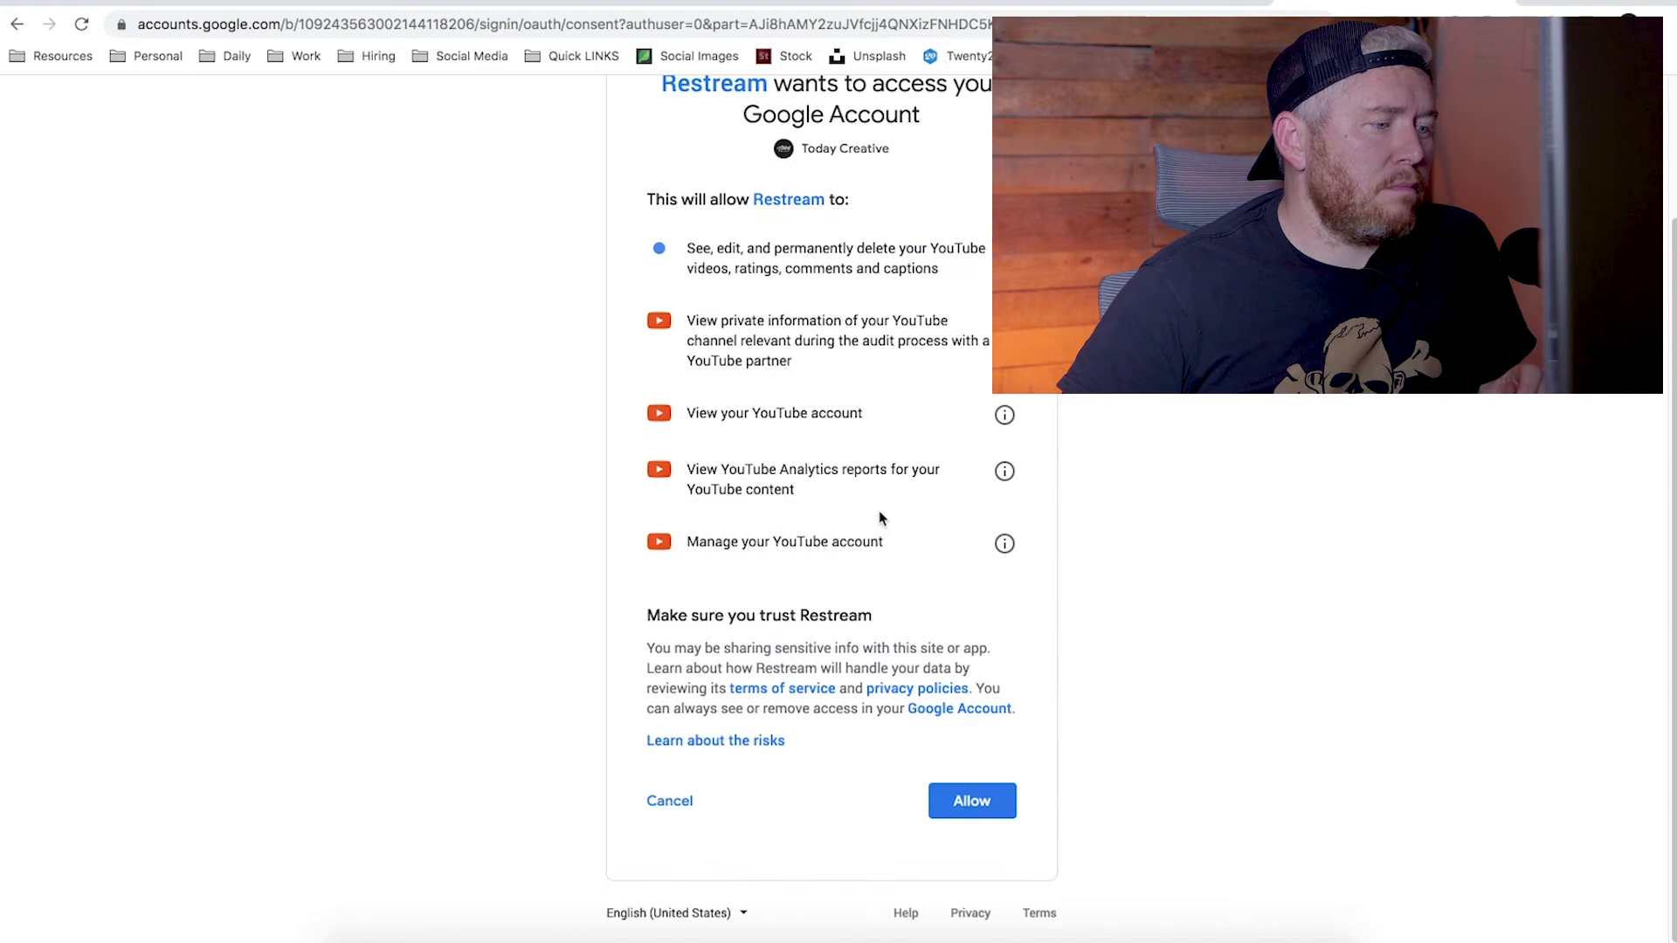
pyautogui.click(985, 810)
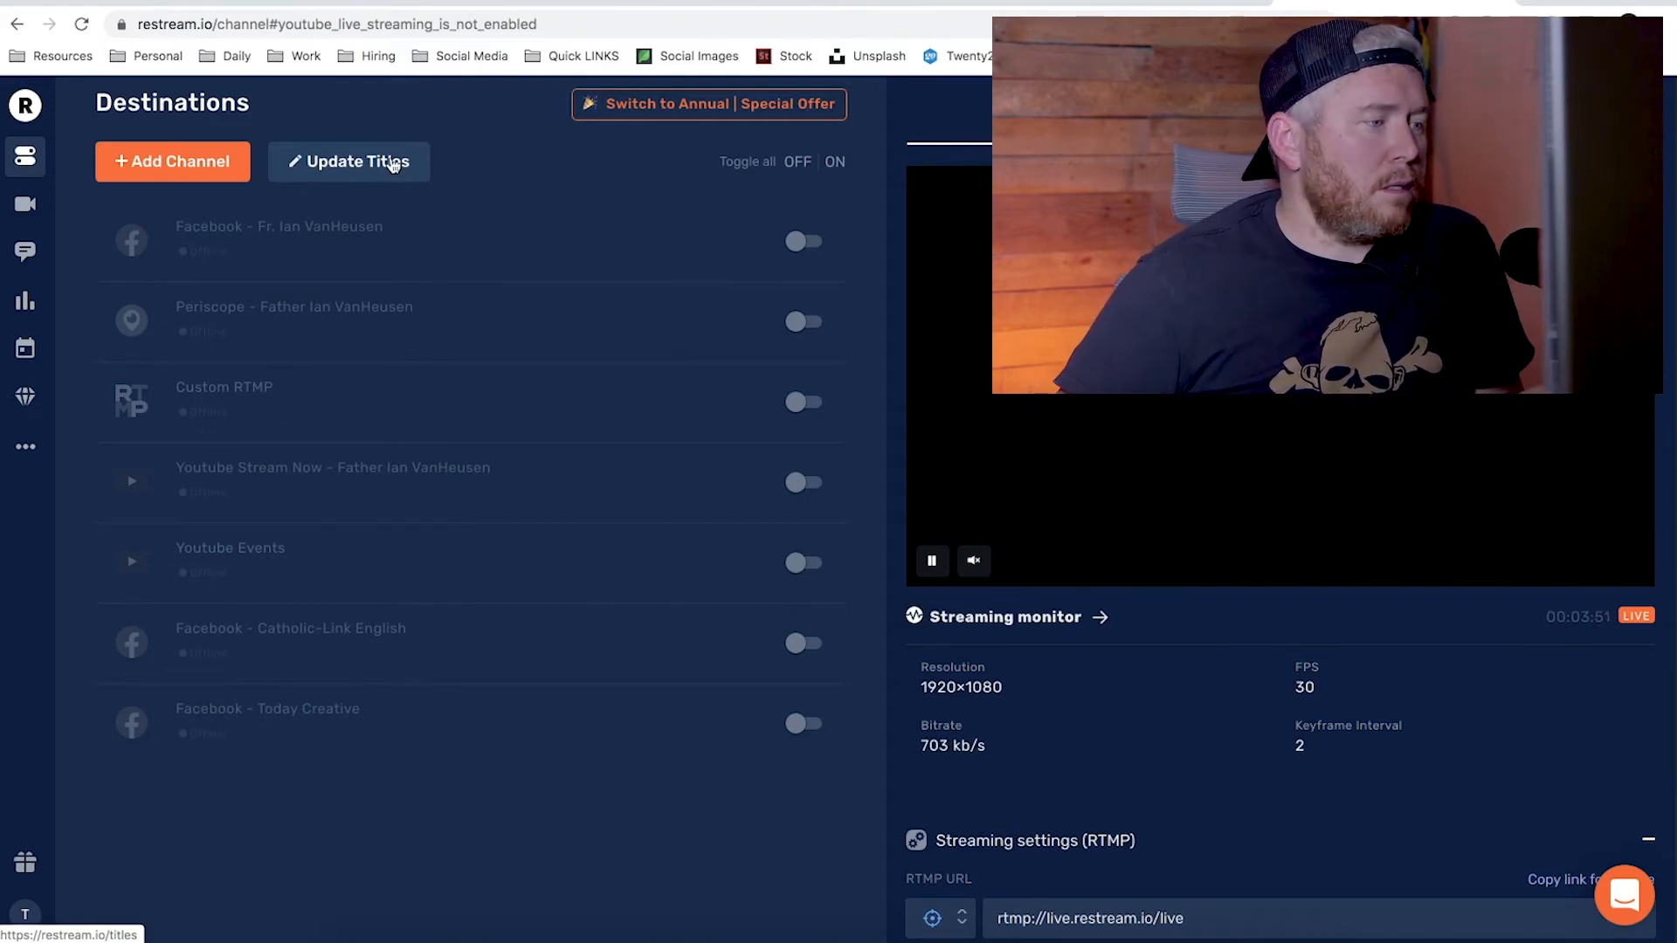
# Step: Set the stream title and description to "Test Livestream" for all destinations, then return to the Destinations page
pyautogui.click(393, 166)
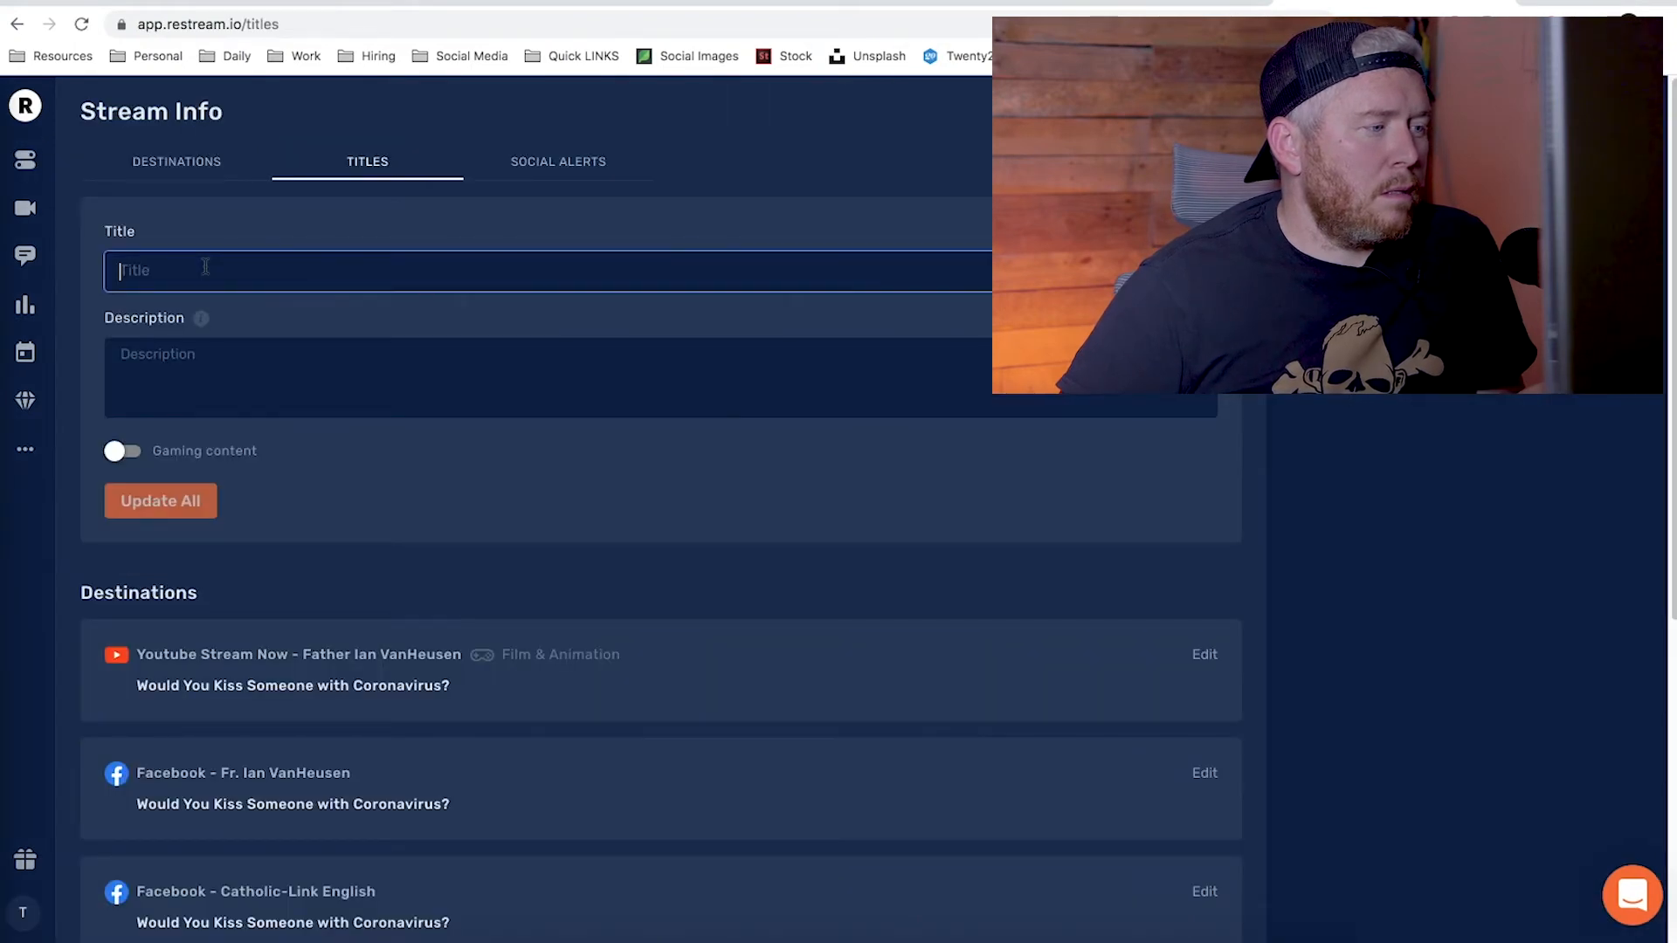
pyautogui.write('Test L')
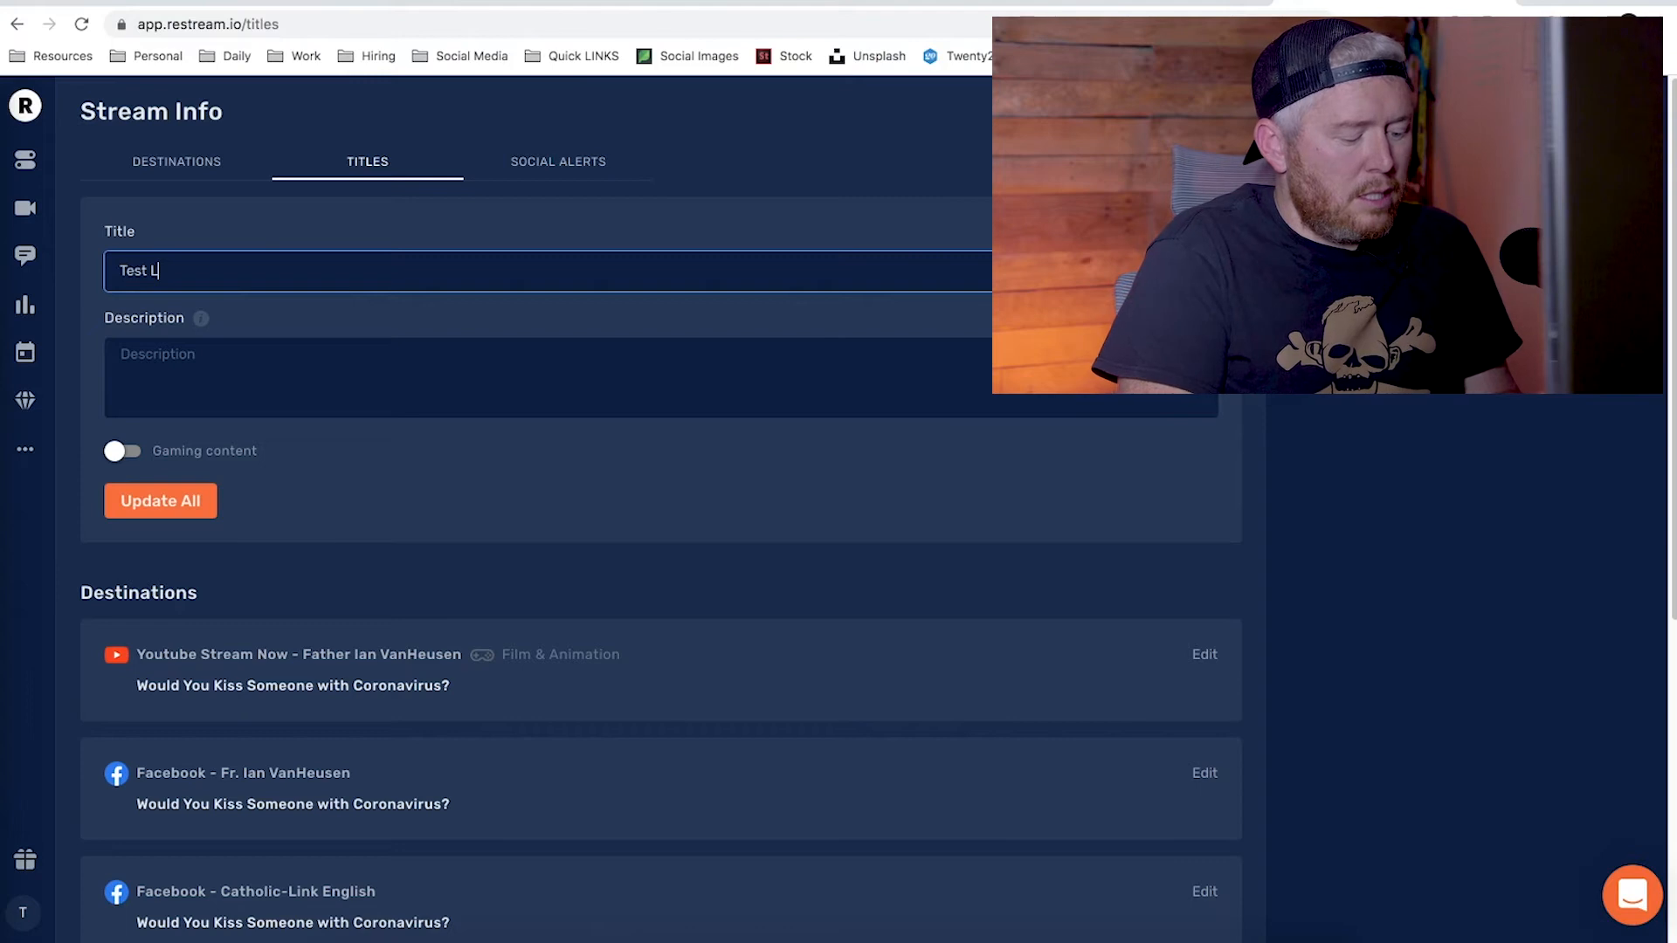
pyautogui.write('ivestream')
pyautogui.hotkey('ctrl', 'a')
pyautogui.press('Tab')
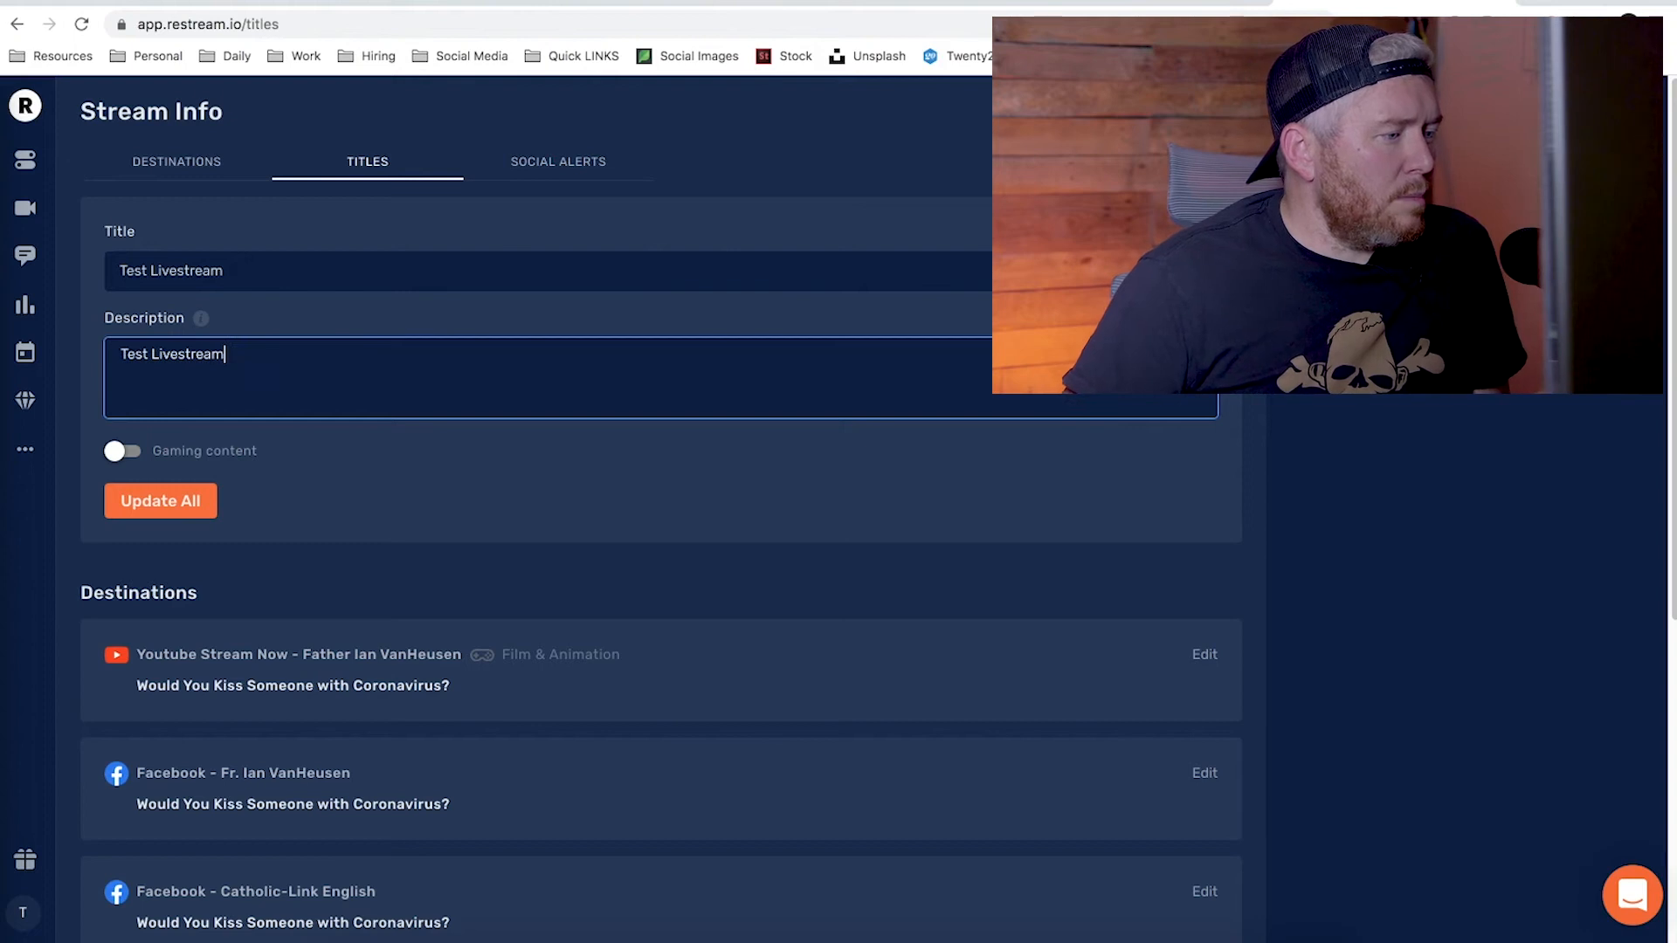
pyautogui.click(168, 499)
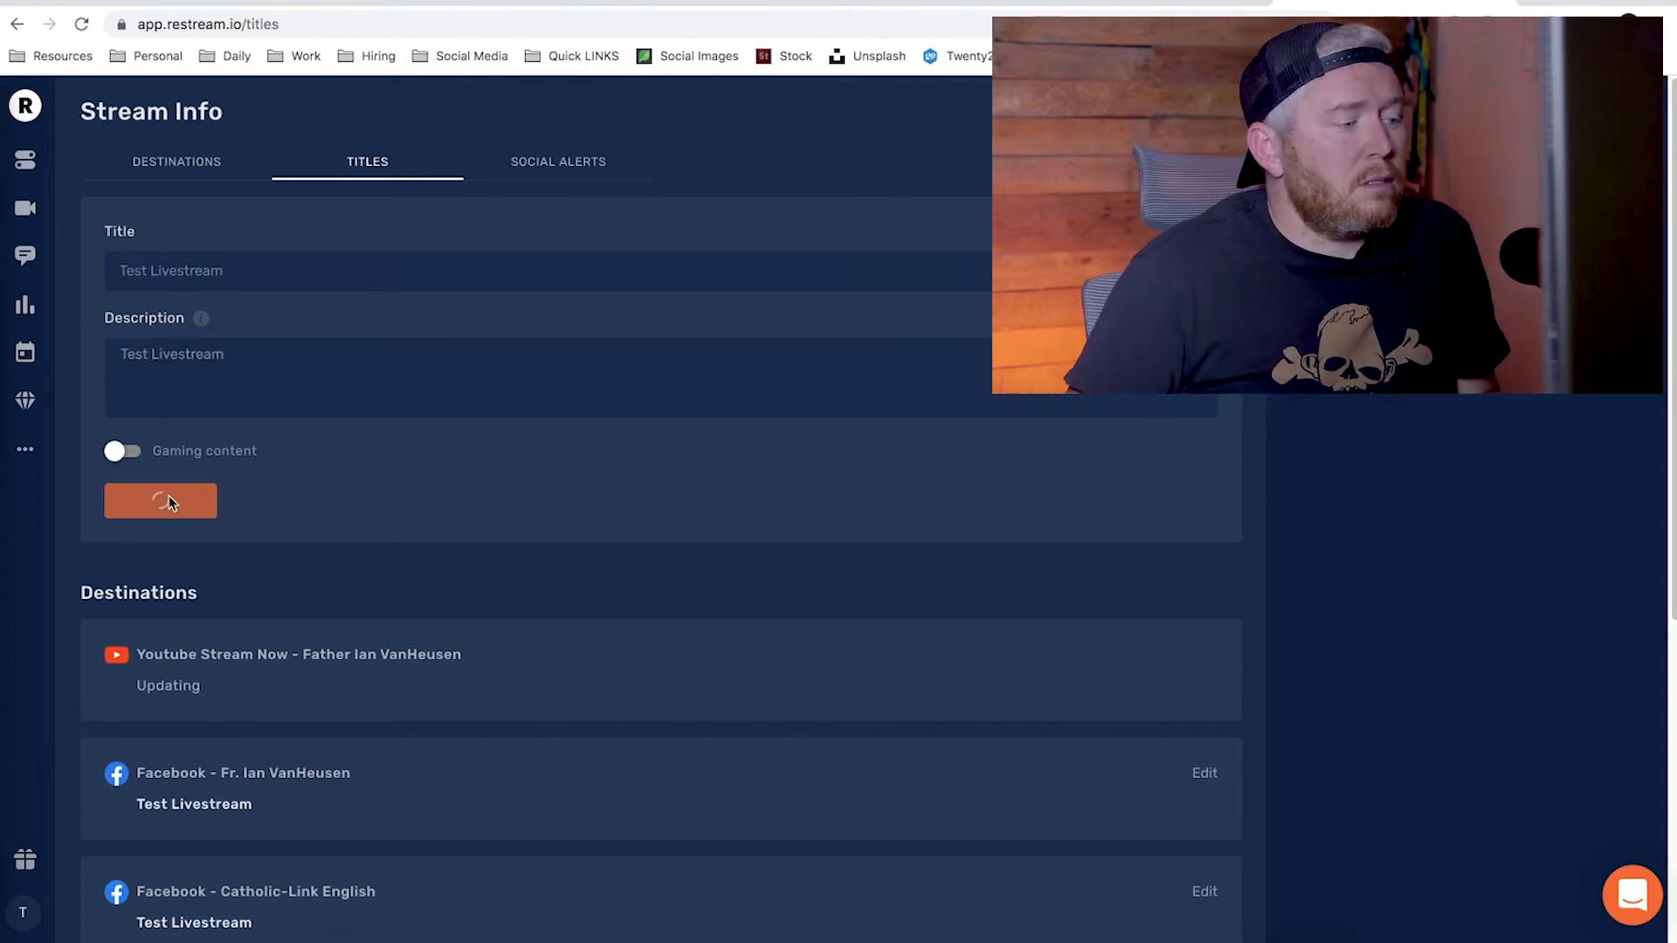
pyautogui.click(170, 173)
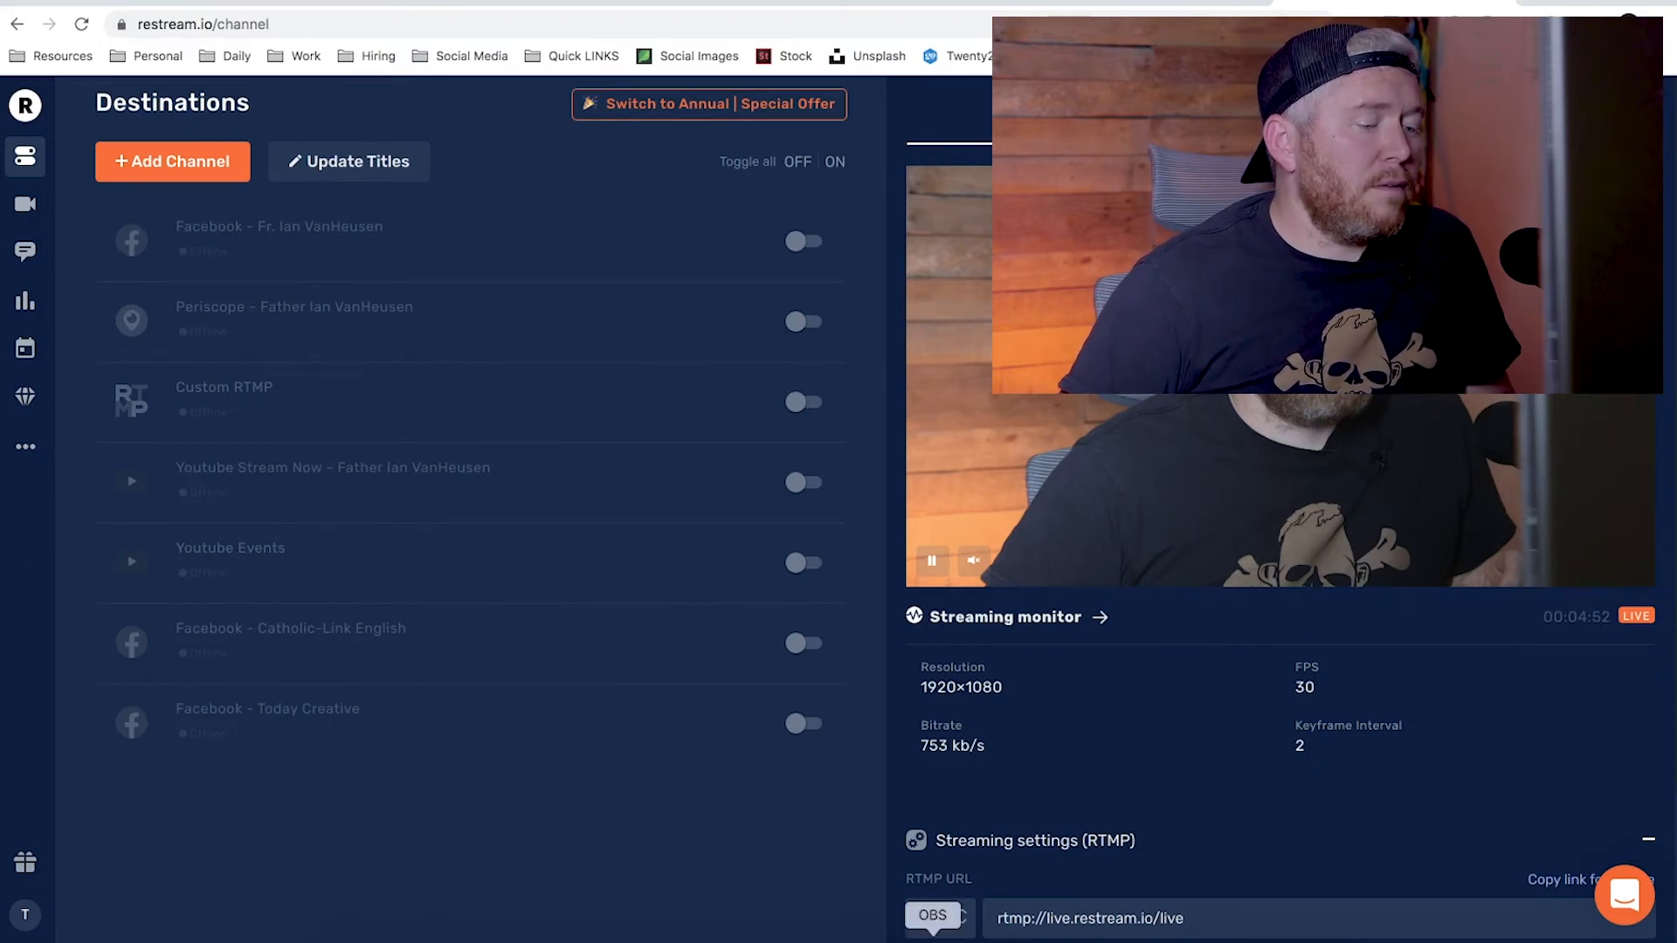
# Step: Switch to OBS and change the live output through the Countdown, Begin shortly, Live stream and Fade To Black scenes
pyautogui.click(933, 941)
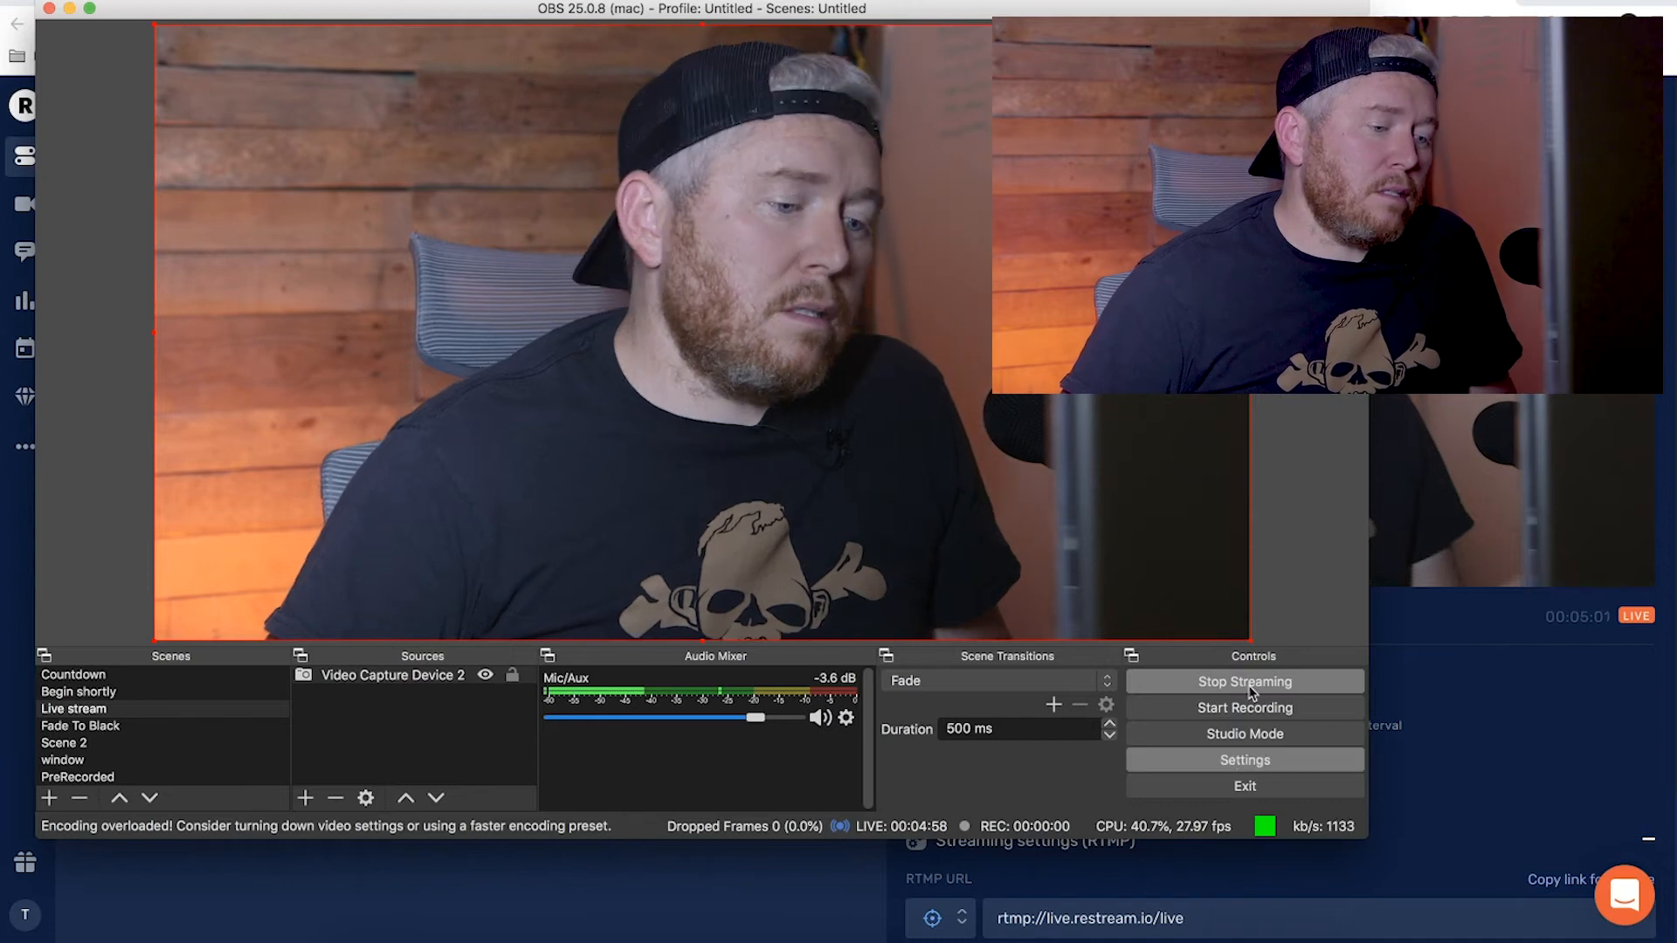
pyautogui.click(1476, 696)
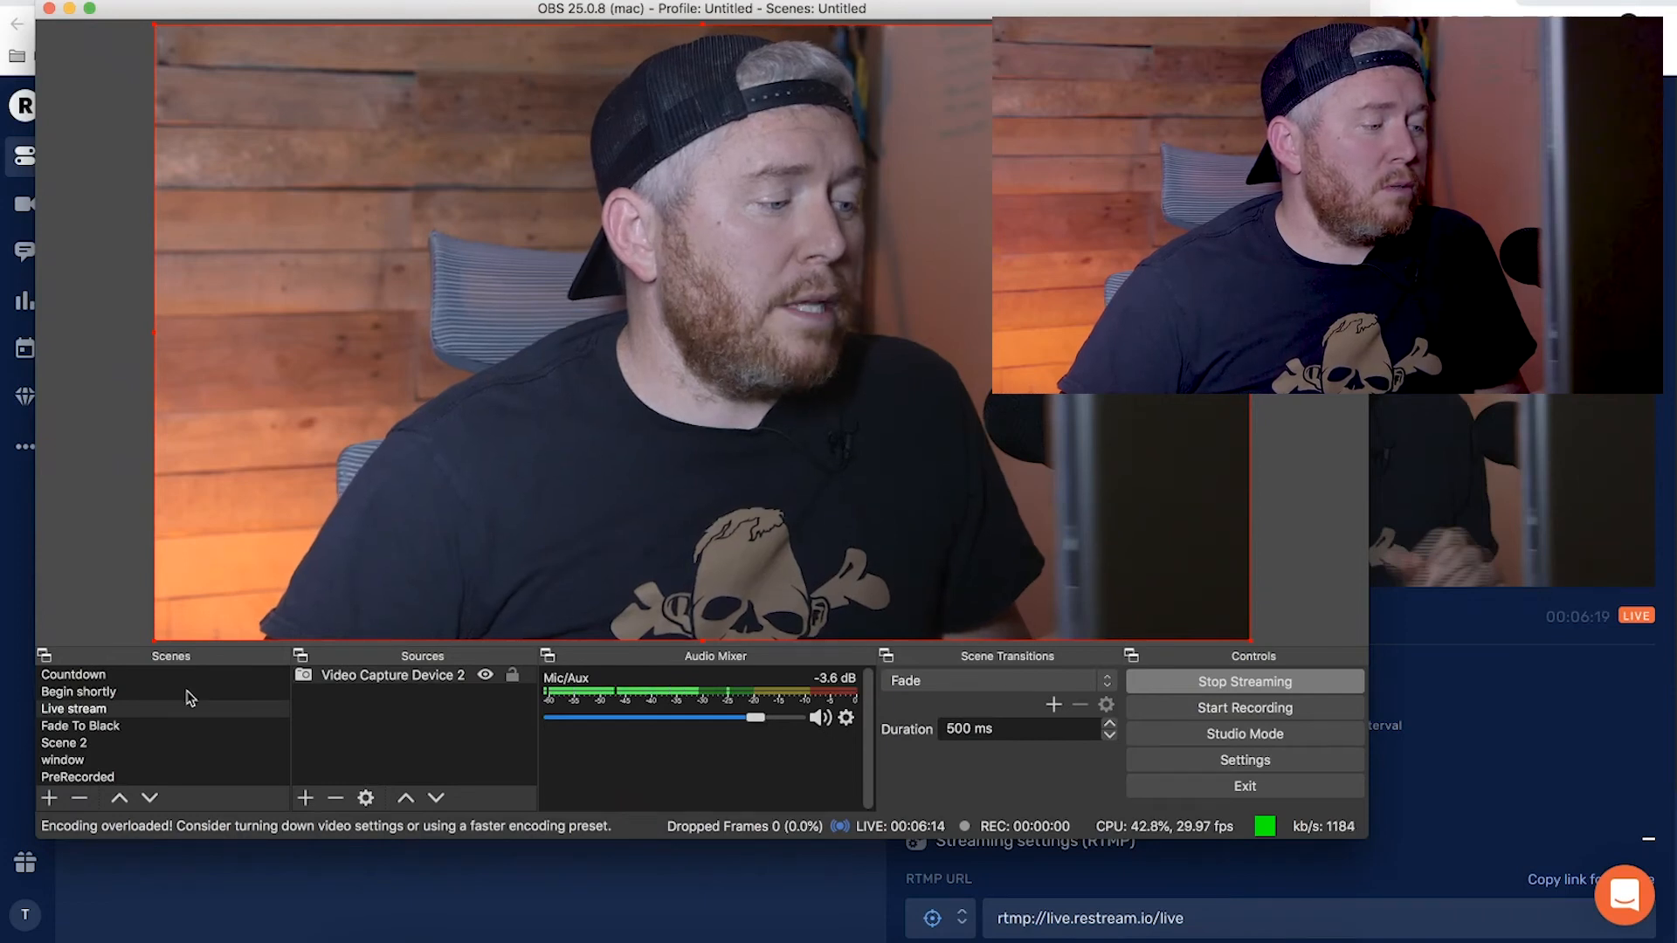
pyautogui.click(190, 676)
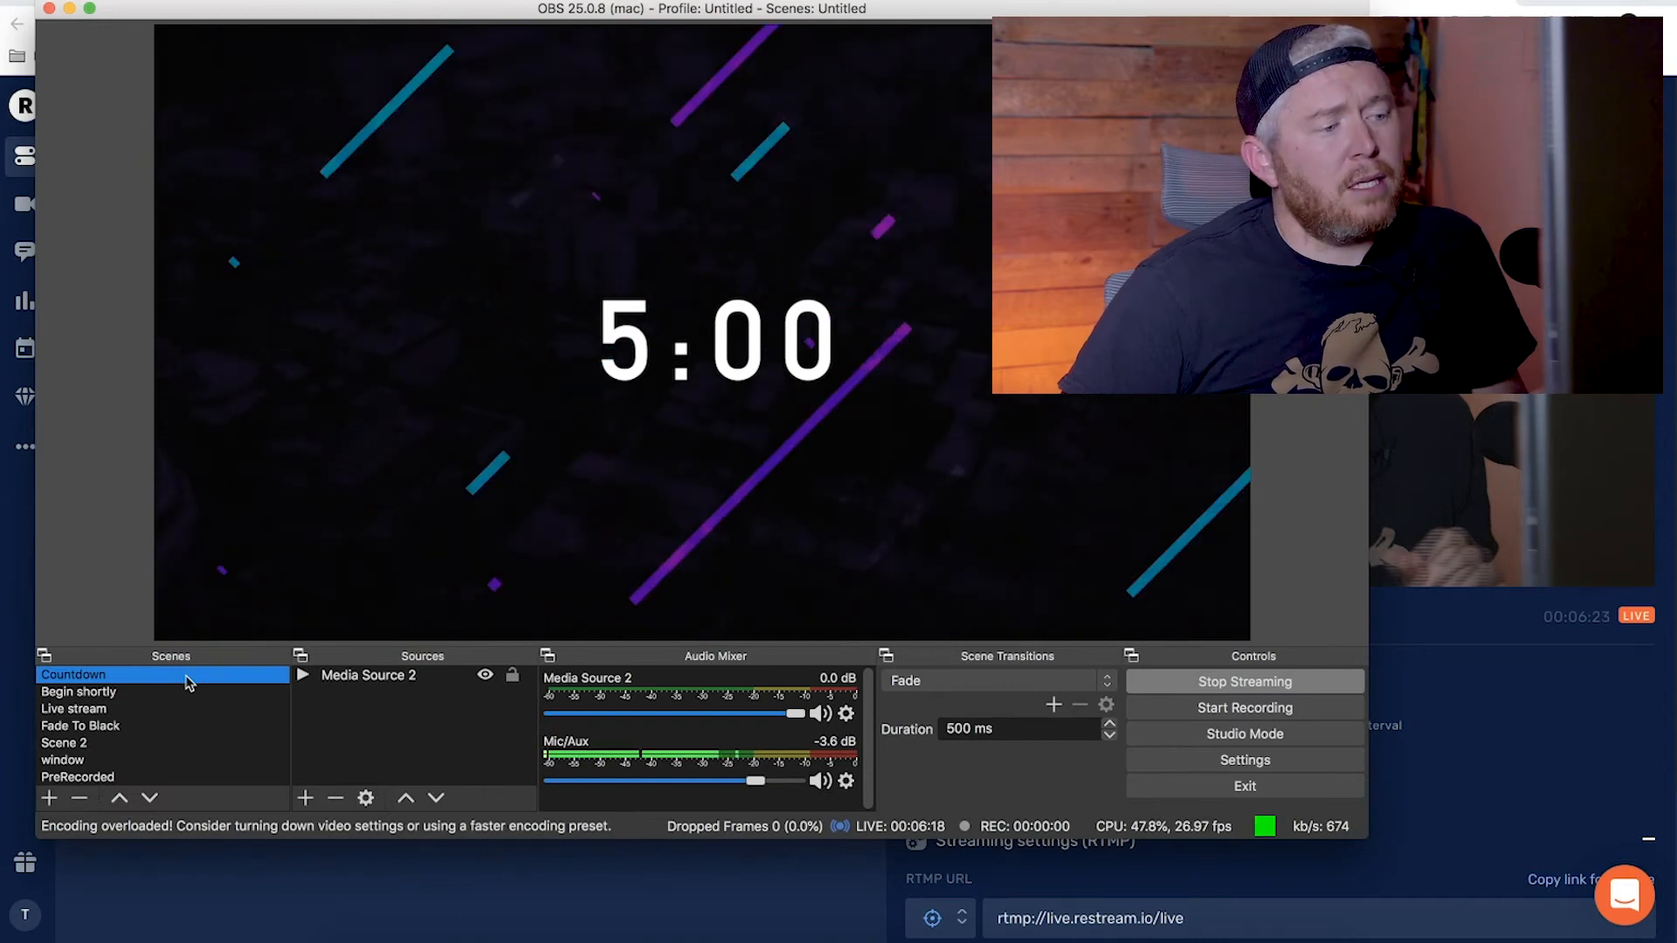
pyautogui.click(180, 695)
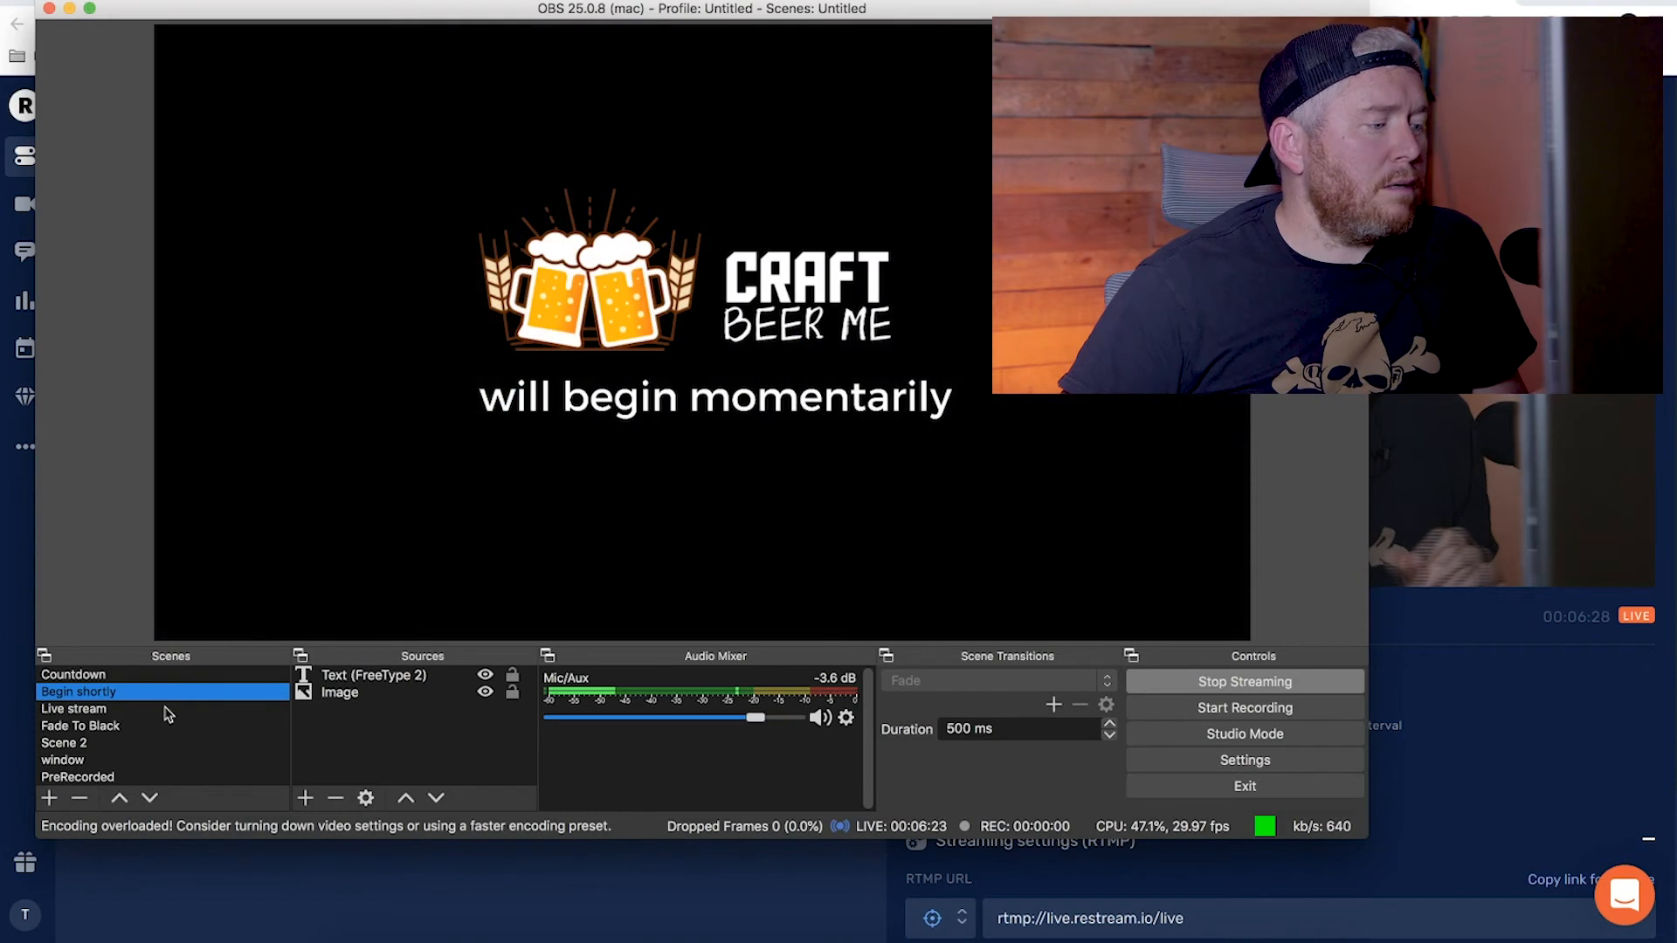
pyautogui.click(168, 712)
pyautogui.click(169, 728)
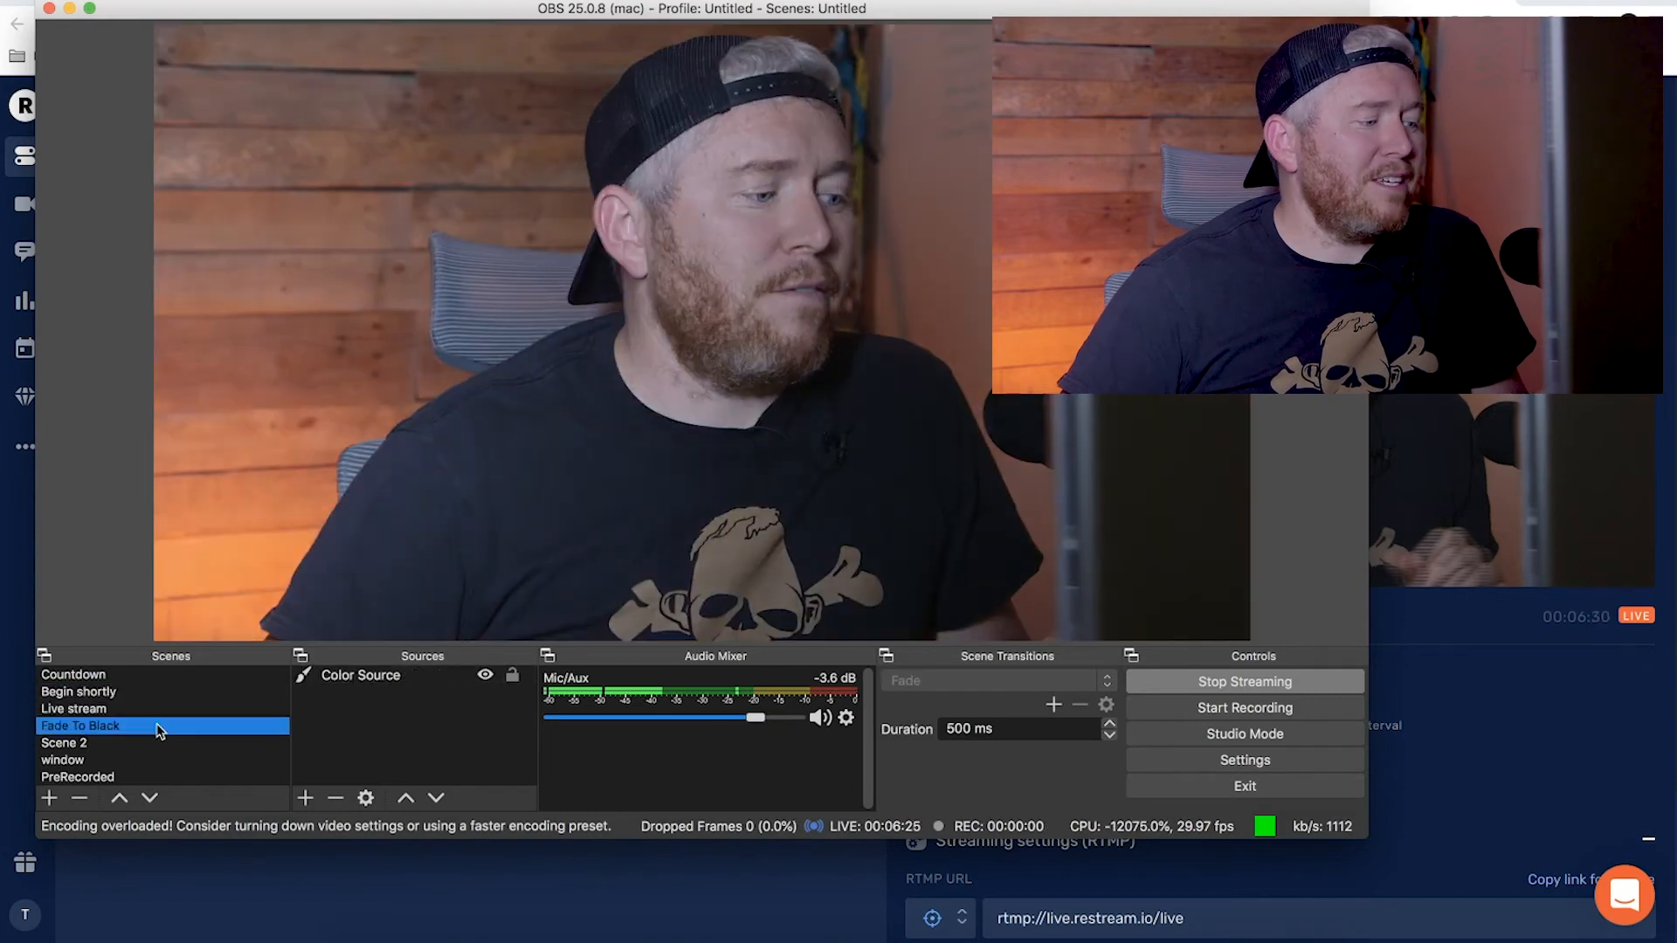